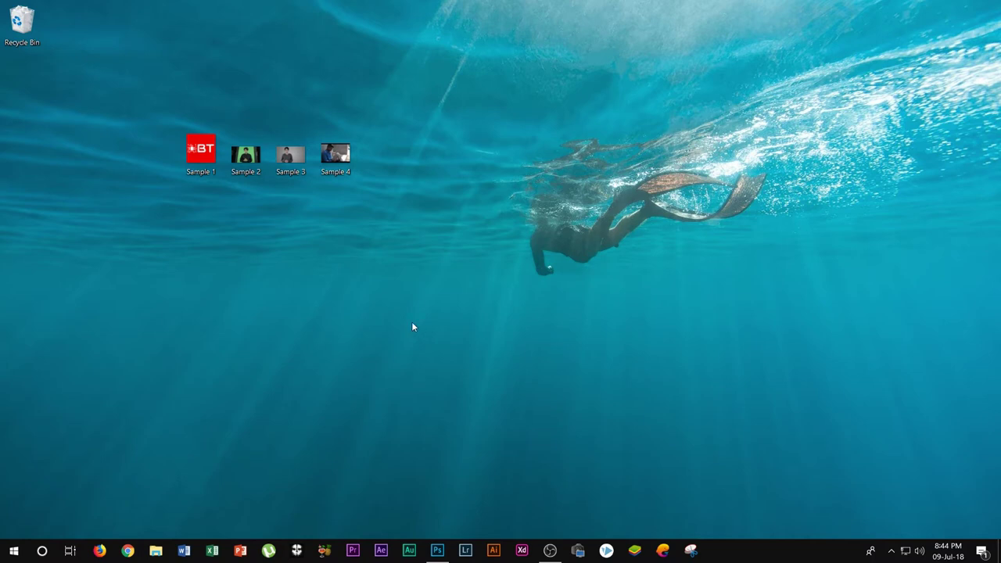
Preview the red BT logo Sample 1 in Picasa, then open it in Photoshop
double_click(208, 154)
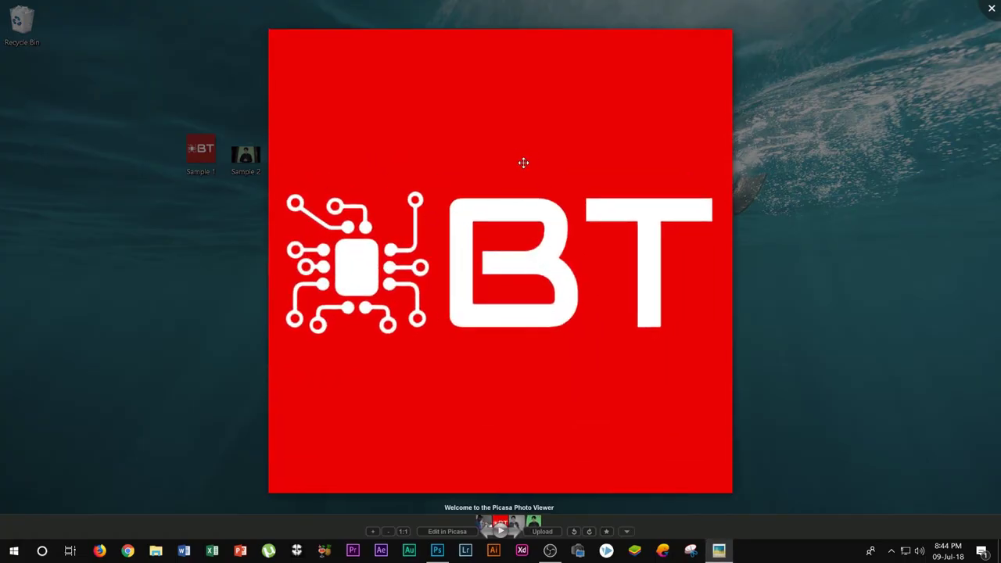
key(Escape)
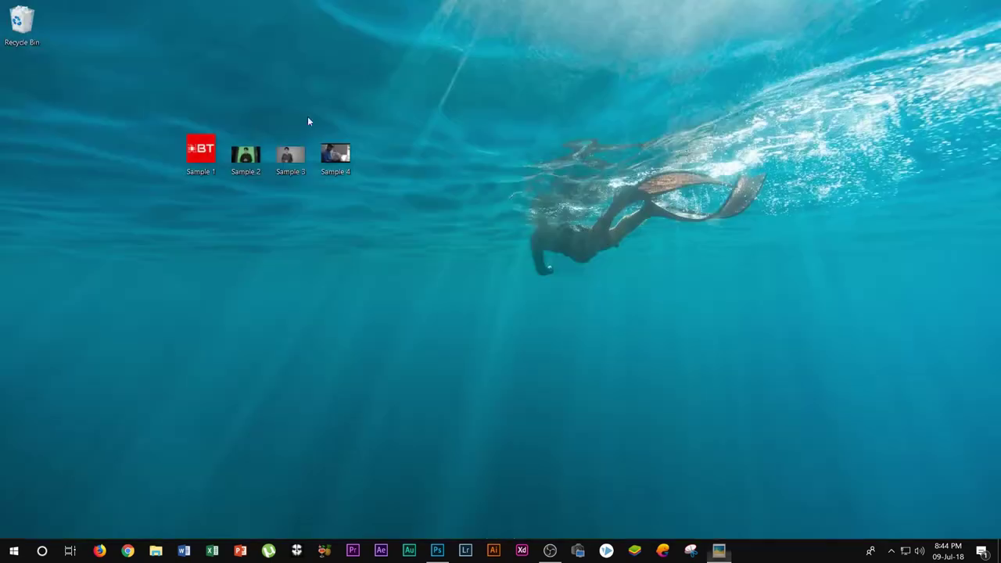
drag(201, 153, 348, 272)
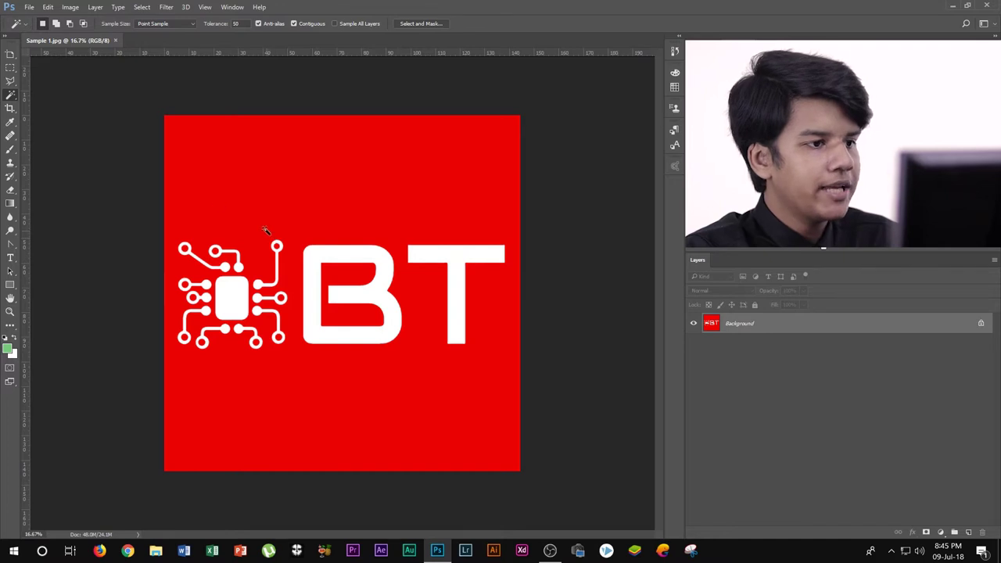
Magic Wand-select the red background plus the red inside the B, both circles and the chip square
right_click(10, 98)
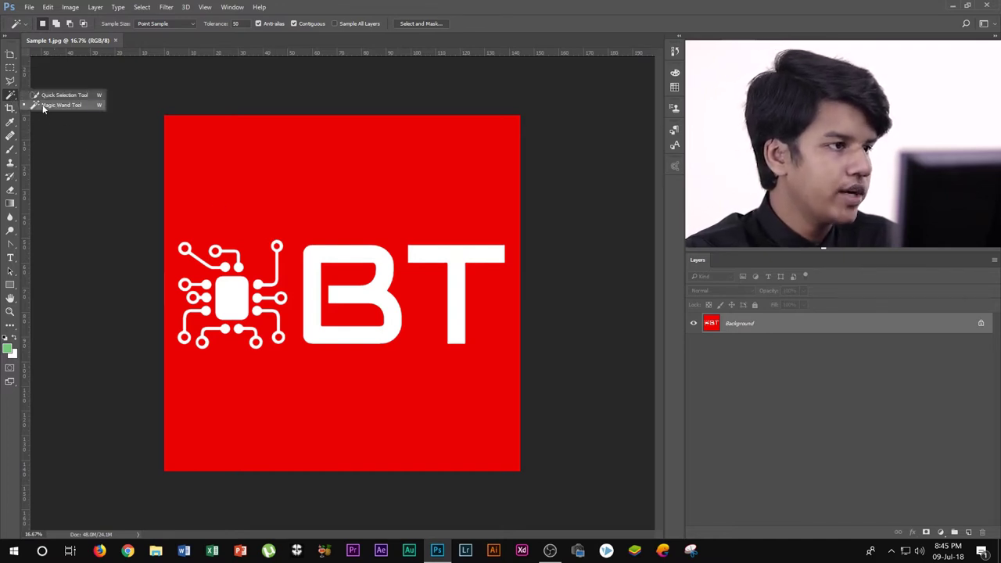
click(43, 109)
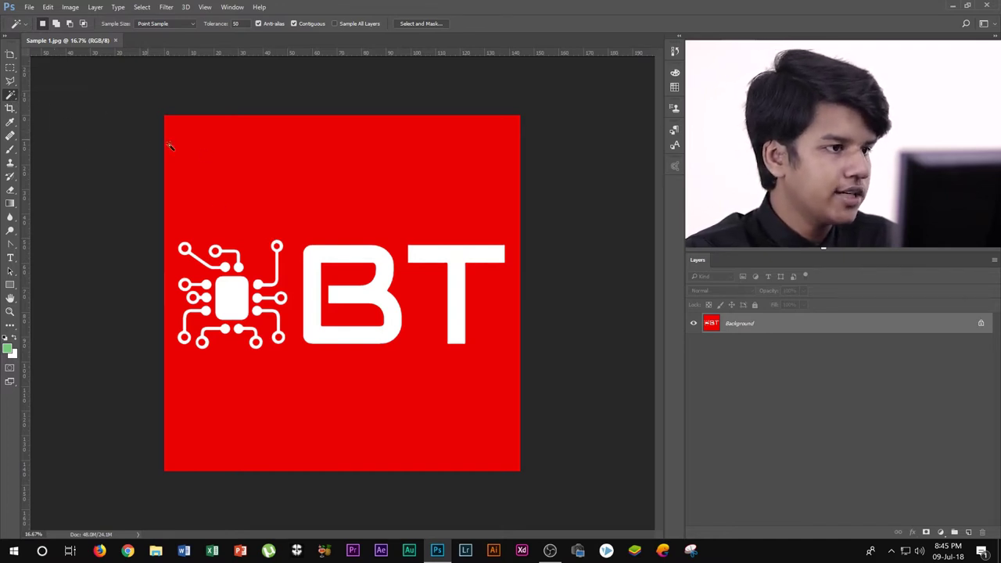
click(246, 172)
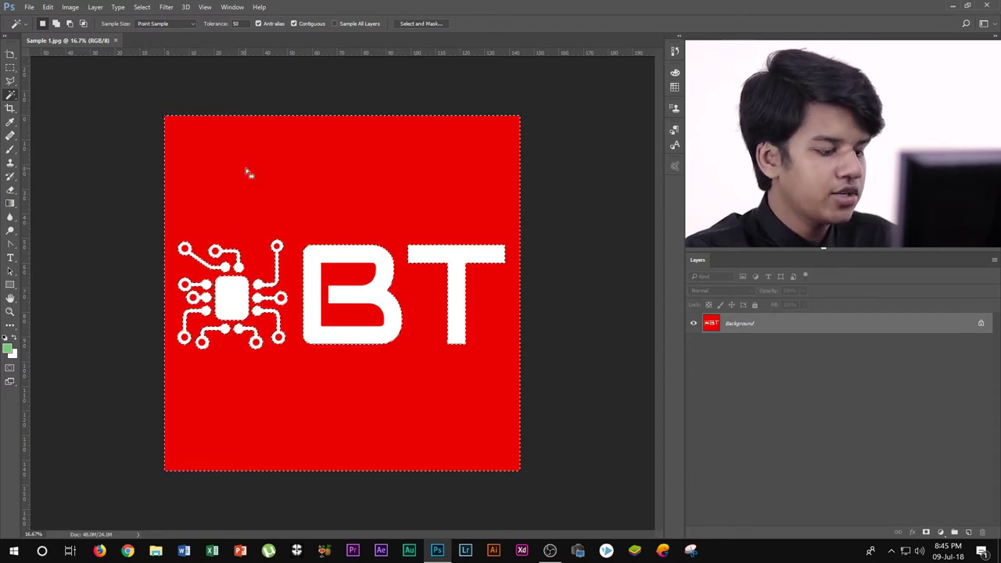
shift+click(338, 279)
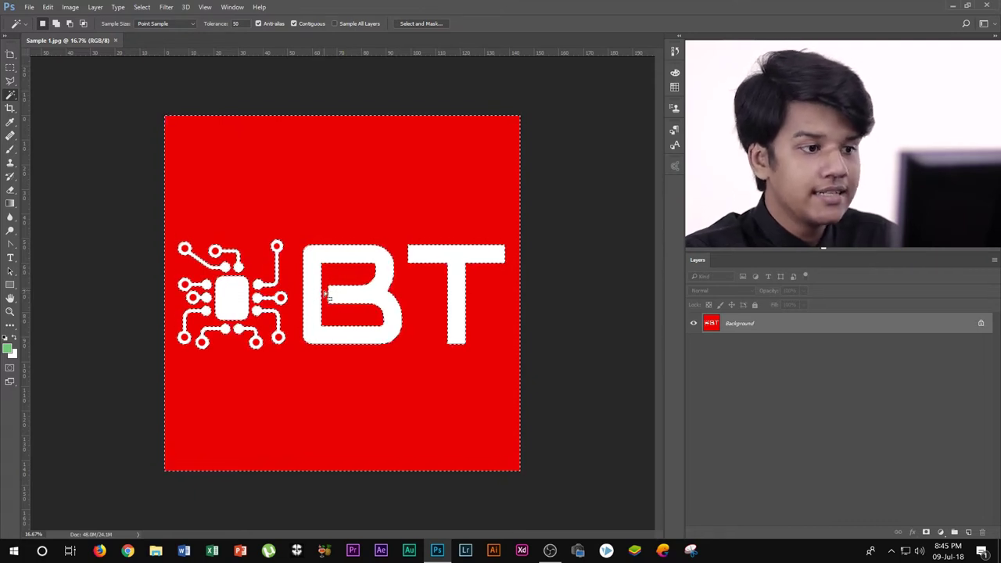
shift+click(277, 248)
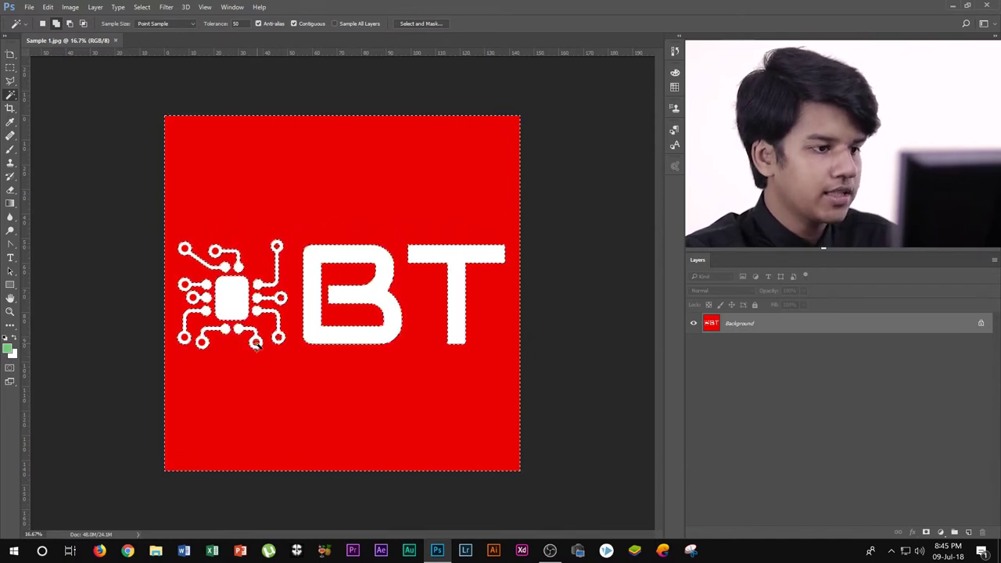
shift+click(202, 344)
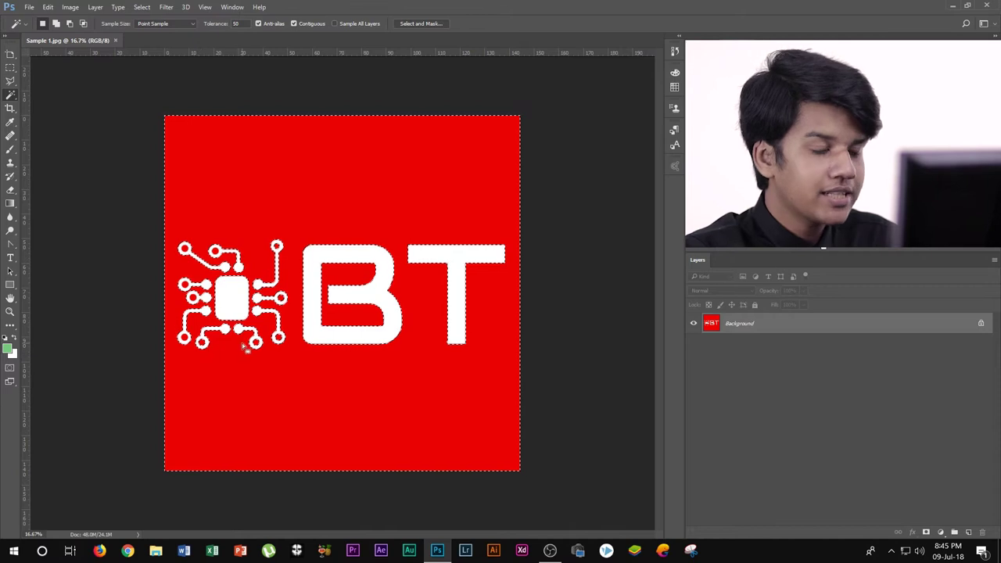
shift+click(237, 303)
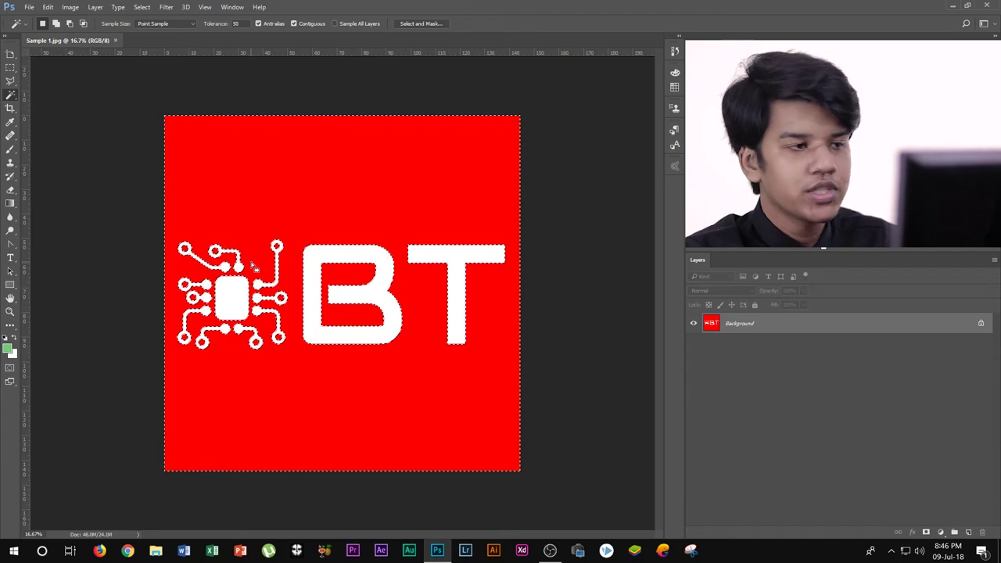
click(141, 7)
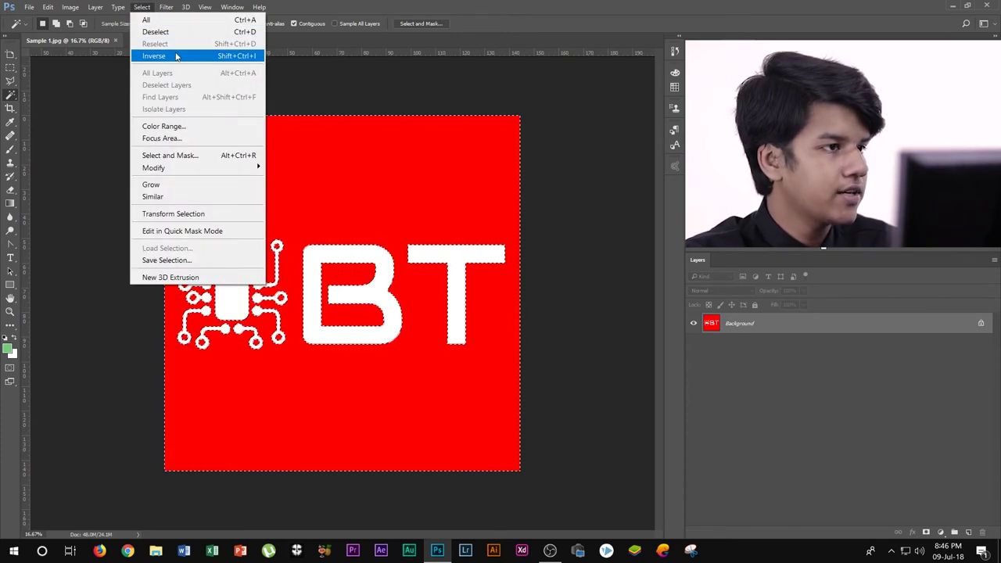
Invert to the white logo and refine it with Decontaminate Colors, output to a new layer
click(153, 56)
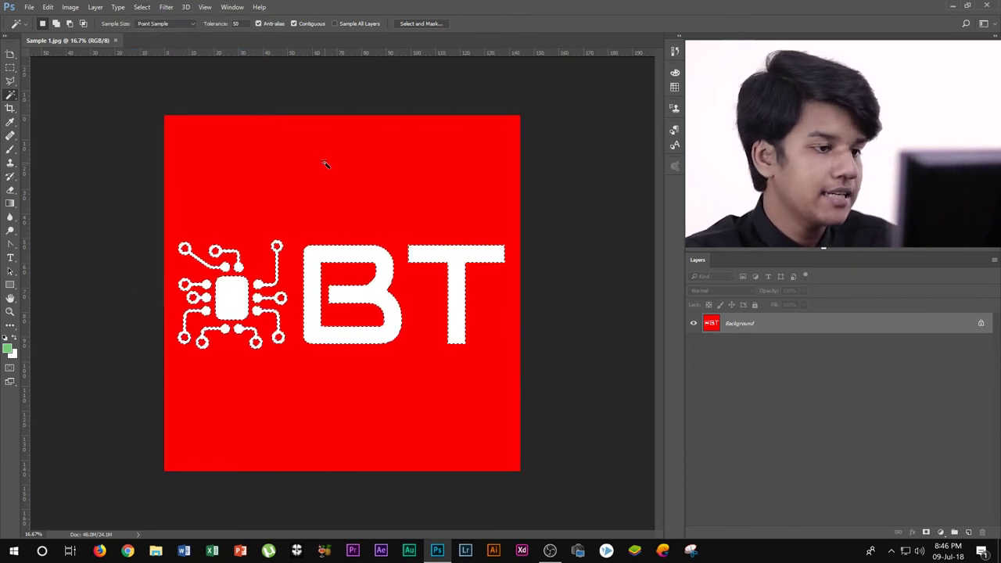
click(420, 24)
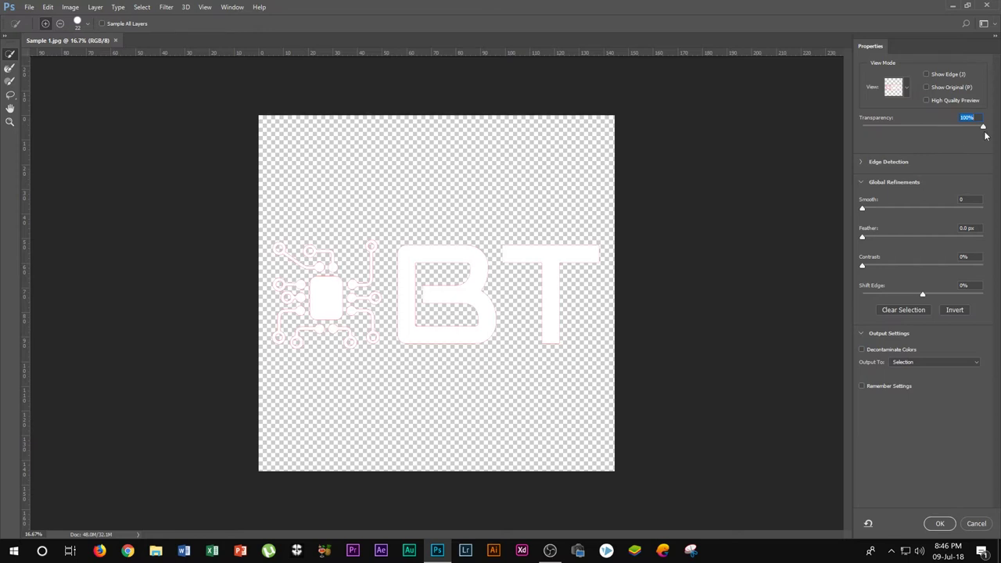
click(862, 350)
click(908, 361)
click(908, 385)
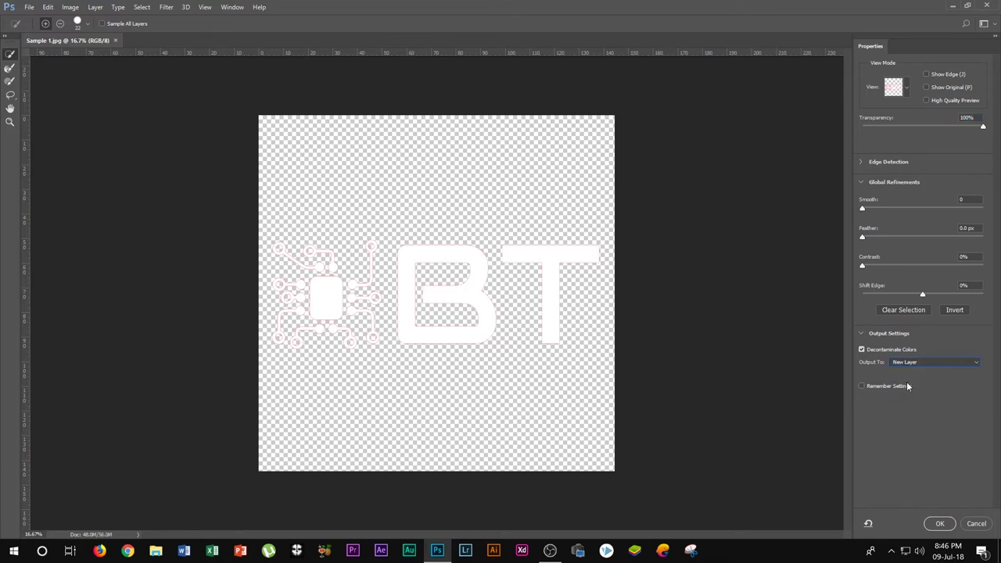
Apply the refinement and compare the extracted logo layer against the red Background layer
click(939, 524)
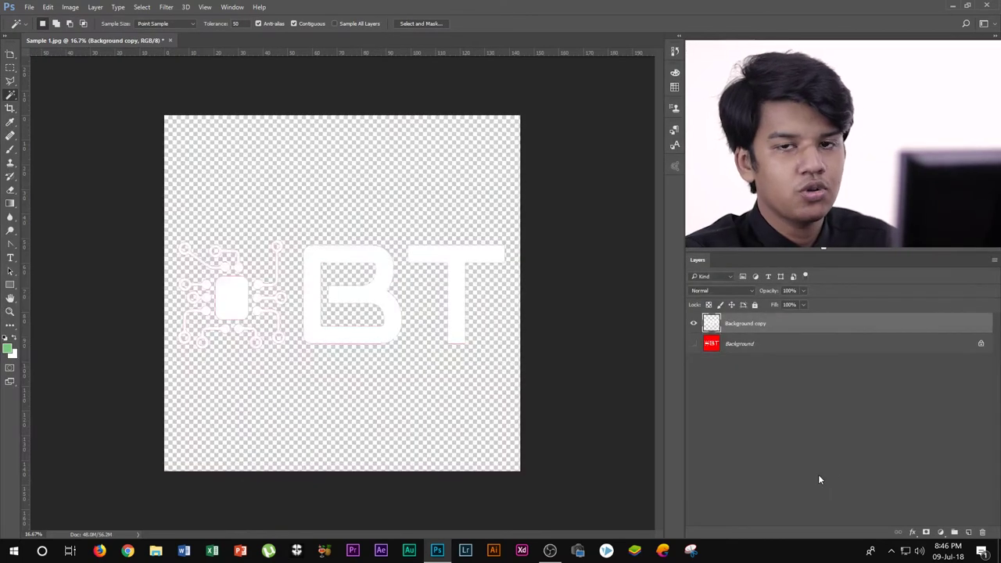
click(694, 323)
click(694, 344)
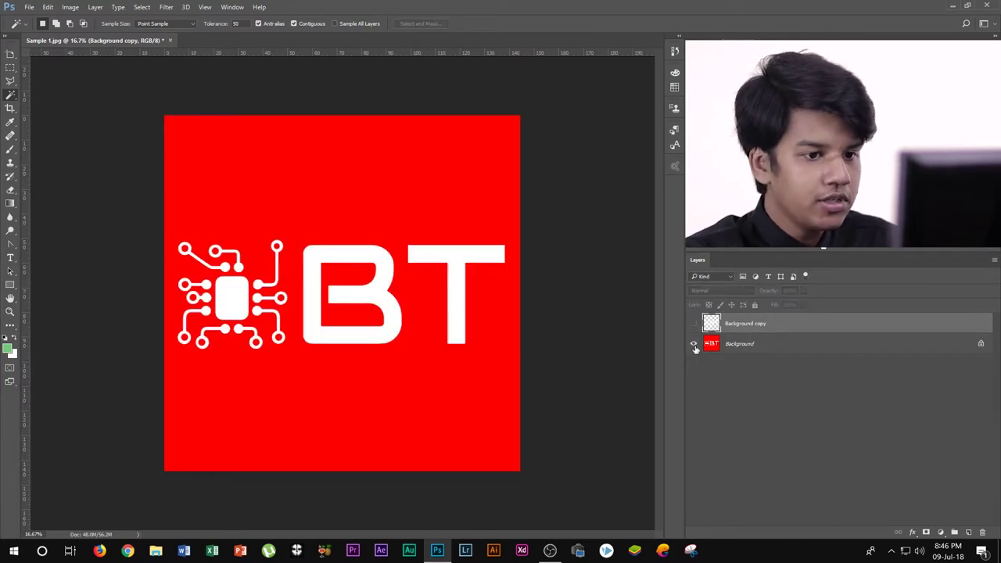
click(693, 323)
click(694, 344)
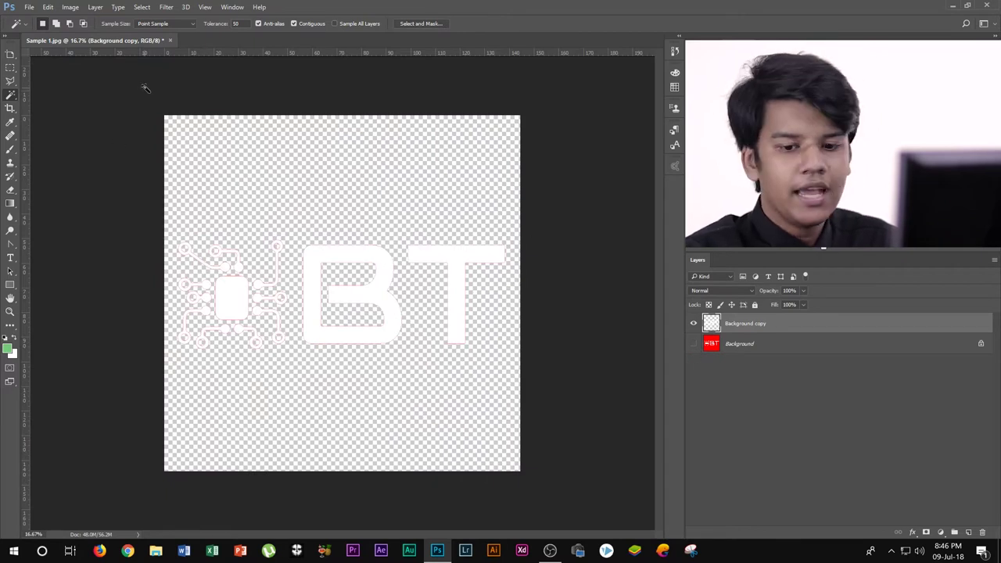
Close Sample 1 without saving and minimize Photoshop
click(170, 40)
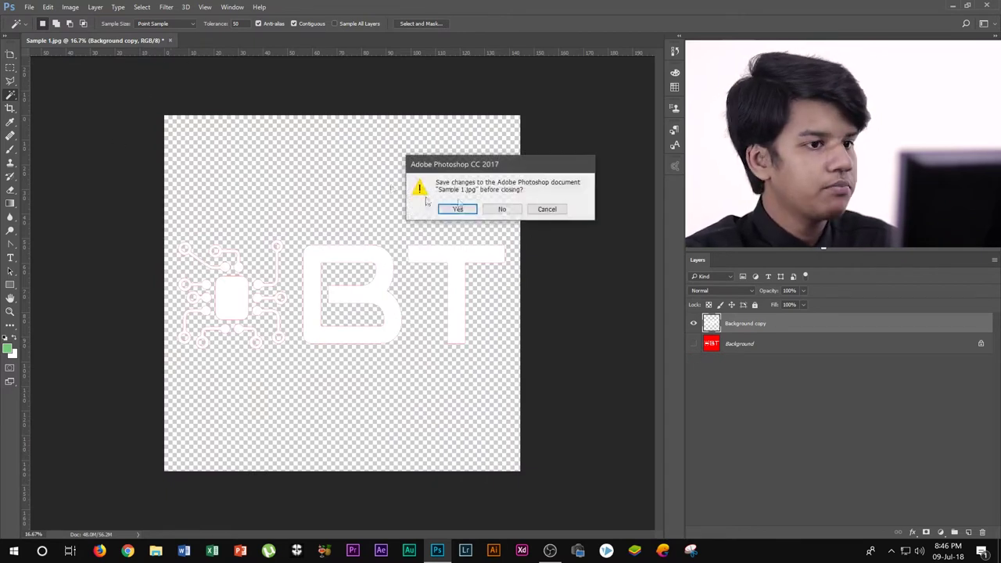
click(498, 210)
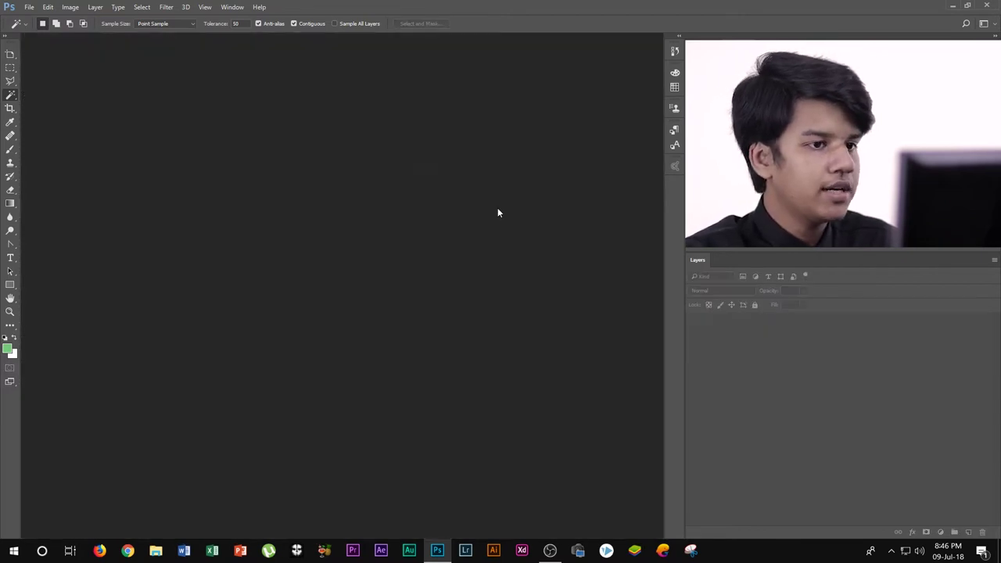
click(436, 552)
Preview the green-screen portrait Sample 2 in Picasa, then open it in Photoshop
double_click(246, 154)
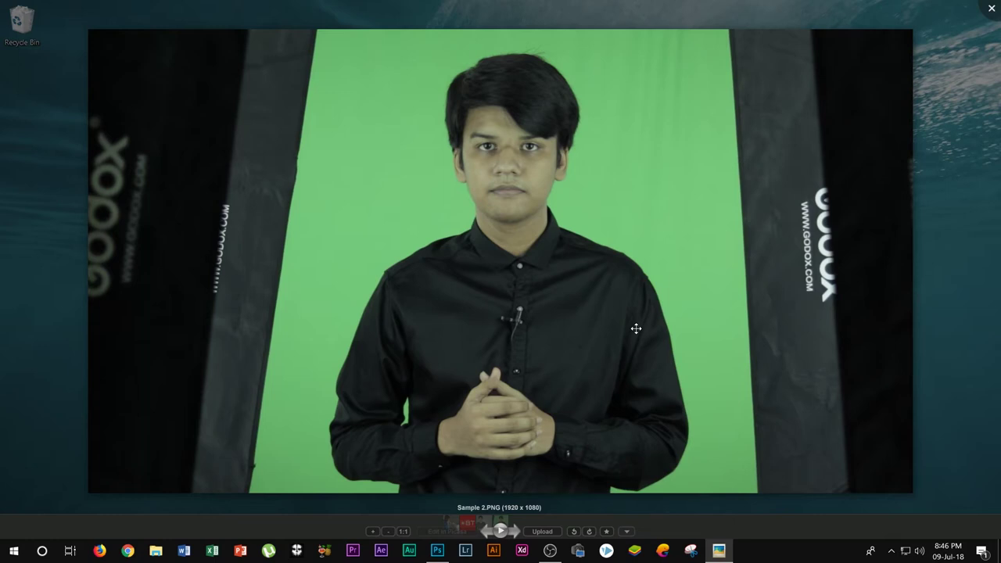
key(Escape)
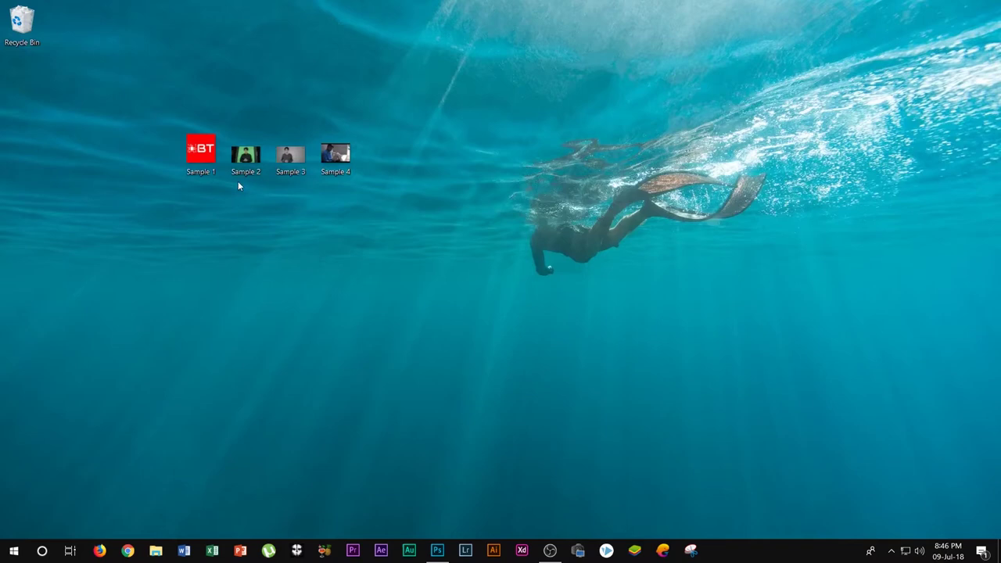
drag(247, 167, 357, 329)
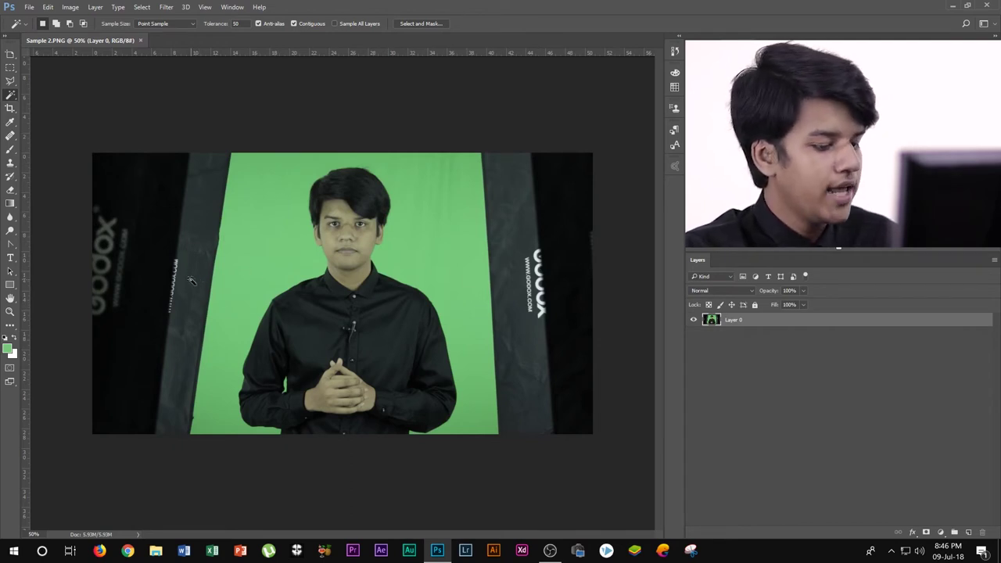
Crop Sample 2's left and right dark panels away, leaving only the green backdrop
key(v)
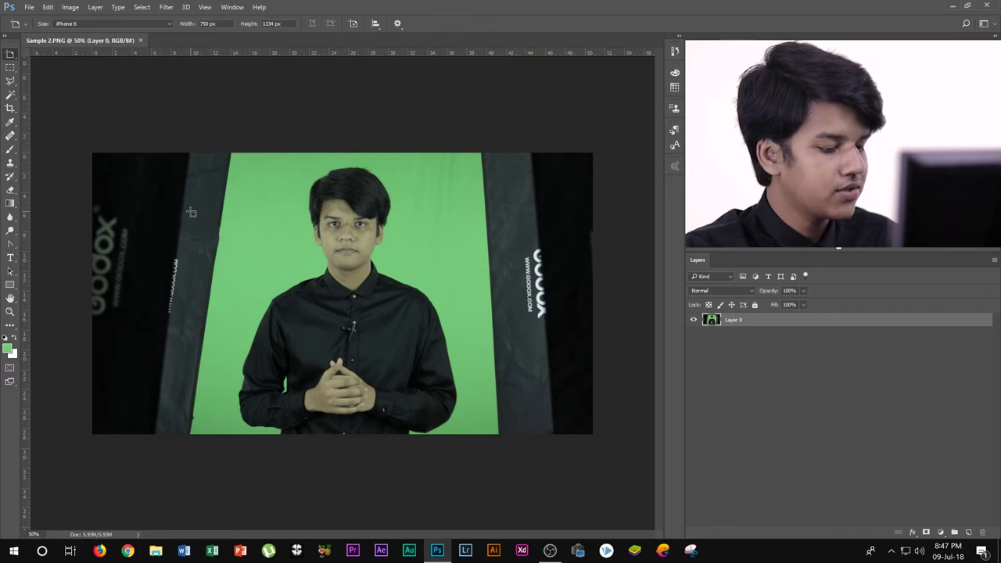
key(c)
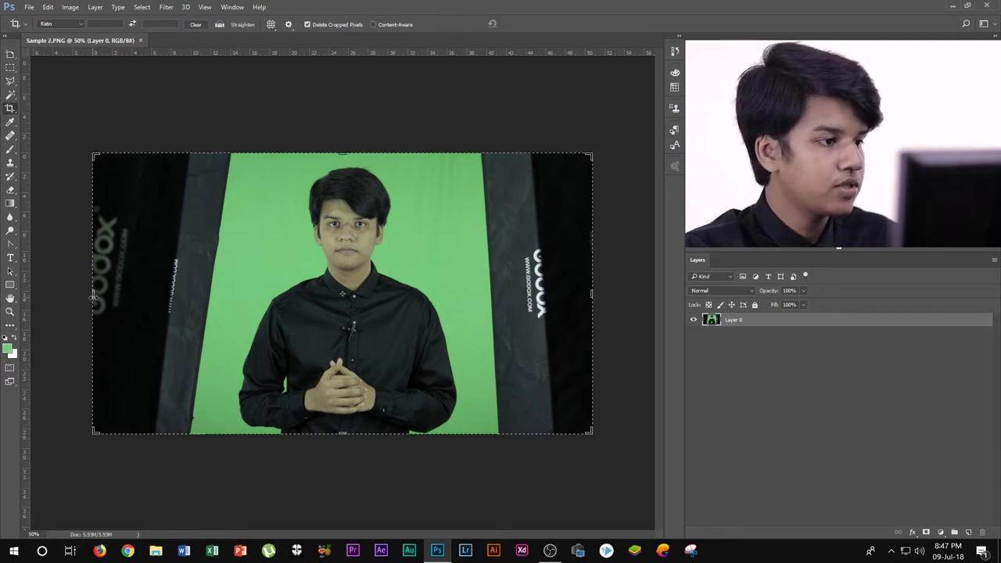
drag(93, 296, 162, 296)
drag(526, 294, 465, 293)
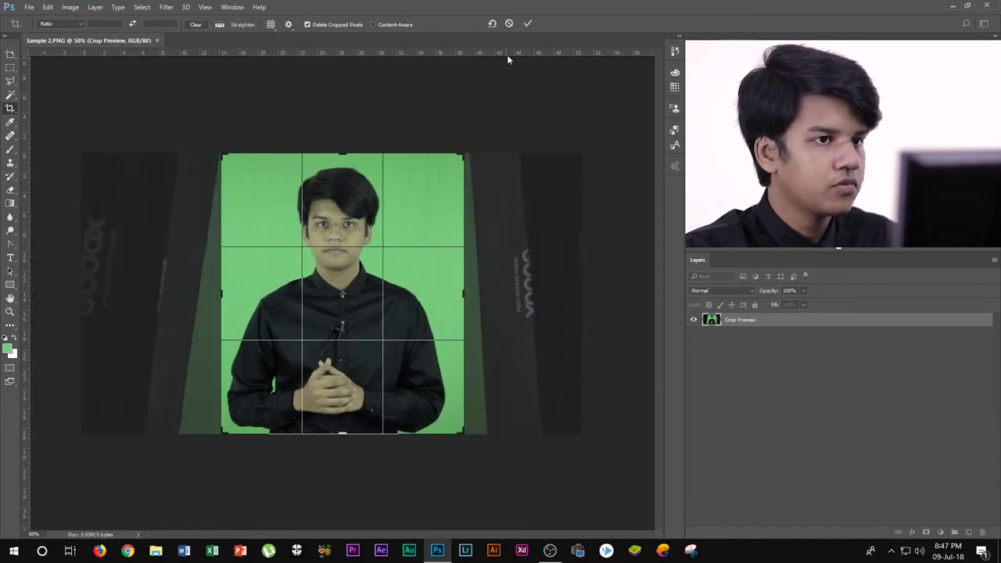
key(Return)
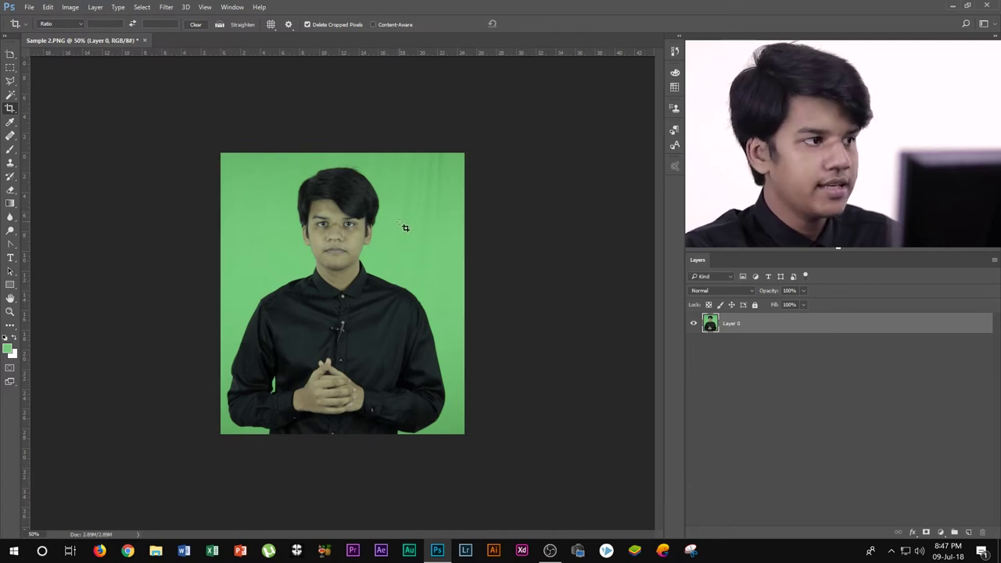
click(10, 95)
Try a Magic Wand selection of the green background, then deselect it
click(260, 221)
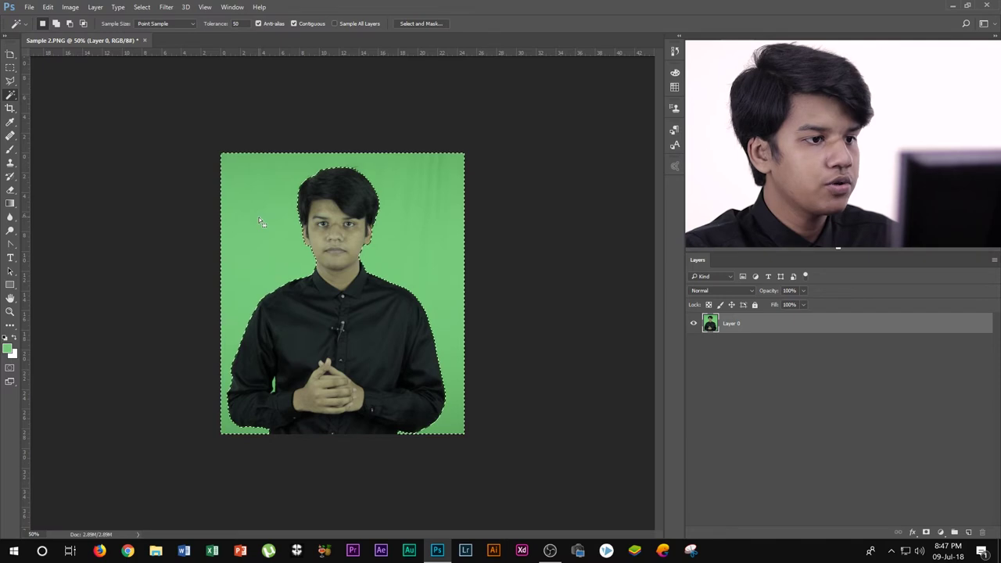
key(v)
click(142, 7)
click(153, 32)
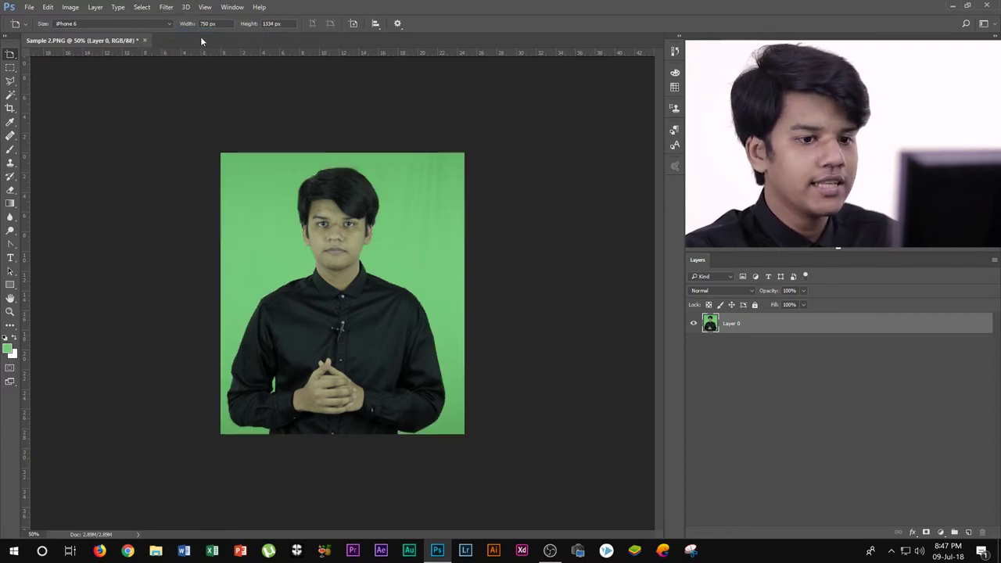
Select the green backdrop via Color Range with Sampled Colors, delete it, and close the file
key(shift+v)
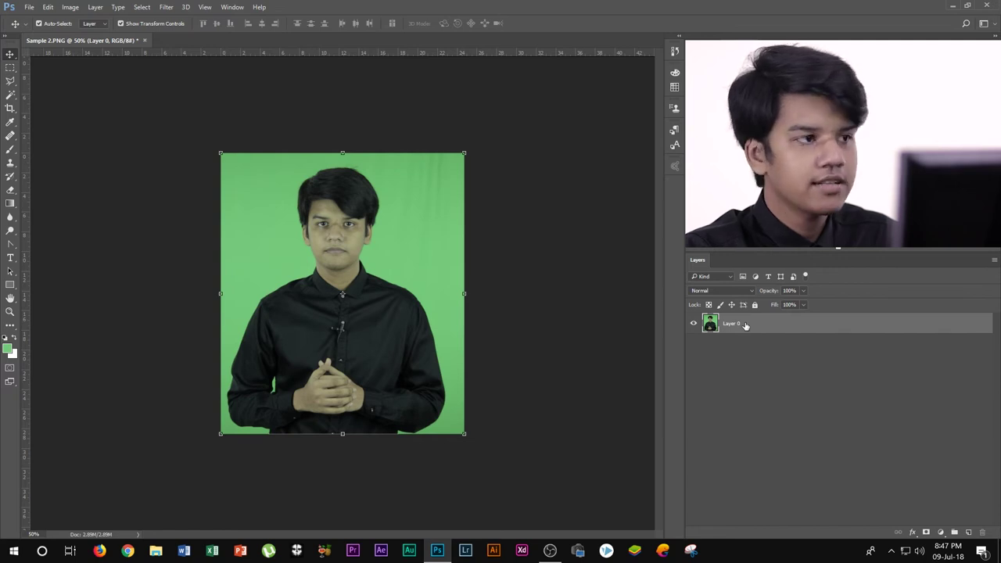
click(141, 7)
click(167, 125)
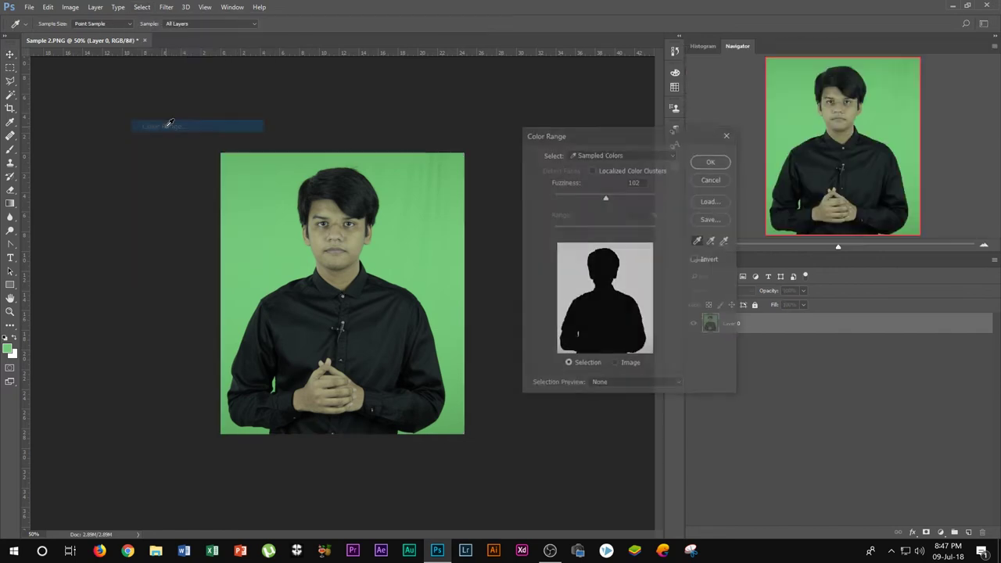
click(623, 157)
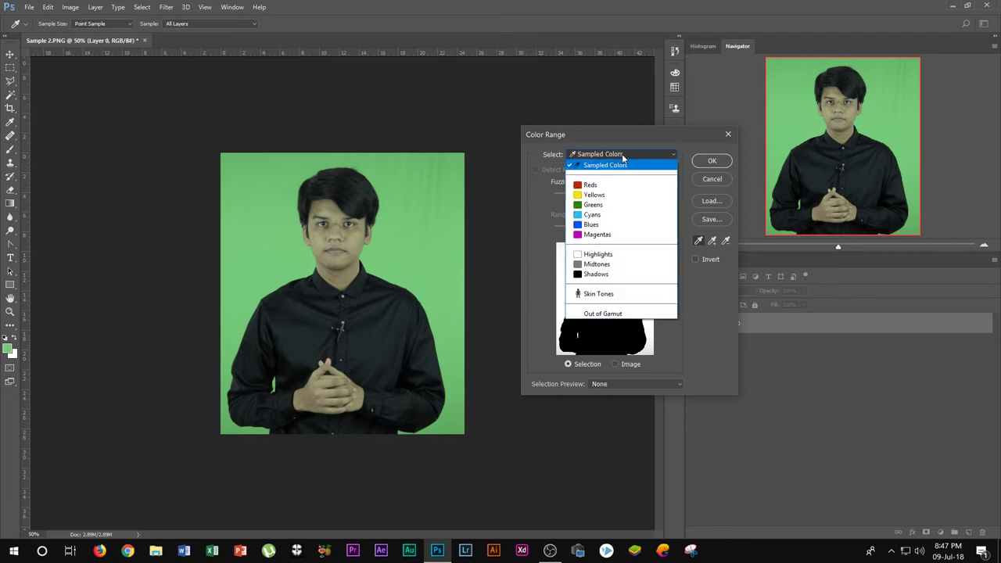
click(624, 165)
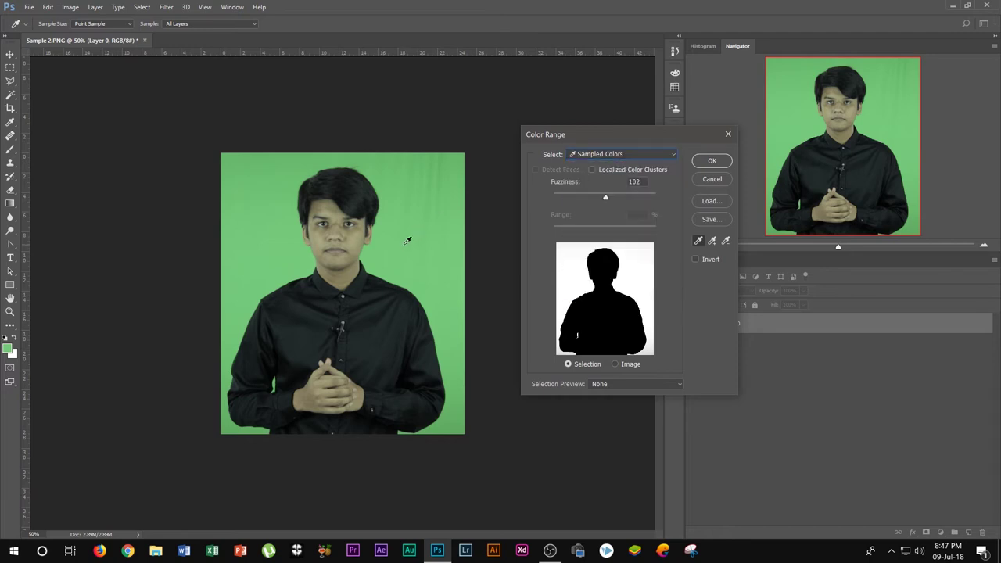
click(713, 161)
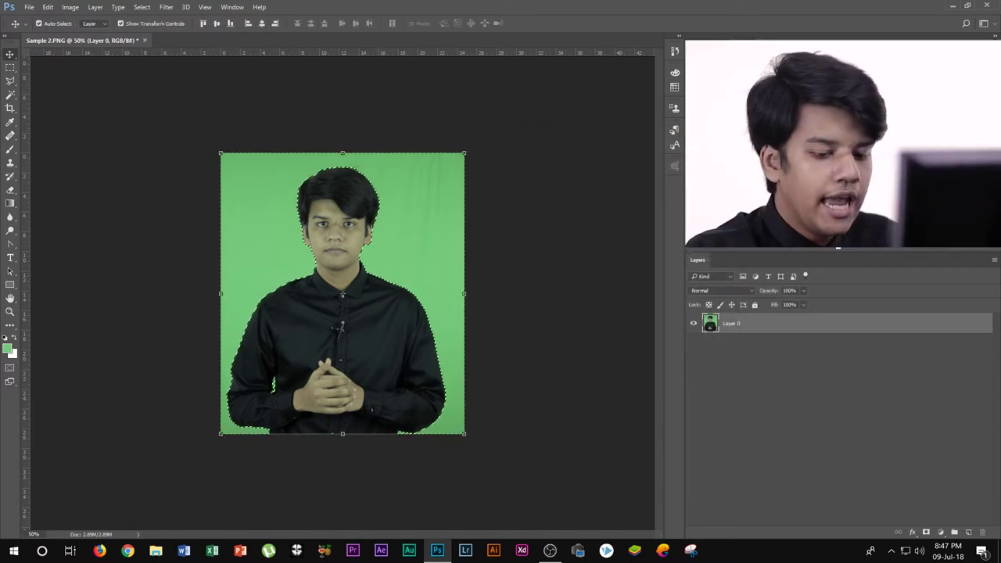
key(Delete)
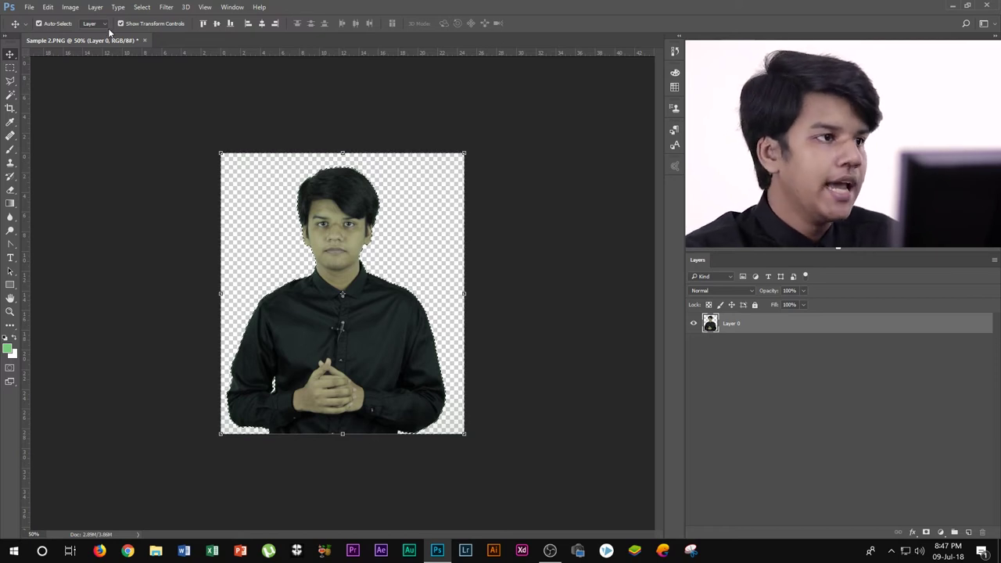
click(146, 40)
Discard Sample 2's changes, preview the grey-backdrop Sample 3 in Picasa, and open it in Photoshop
click(504, 208)
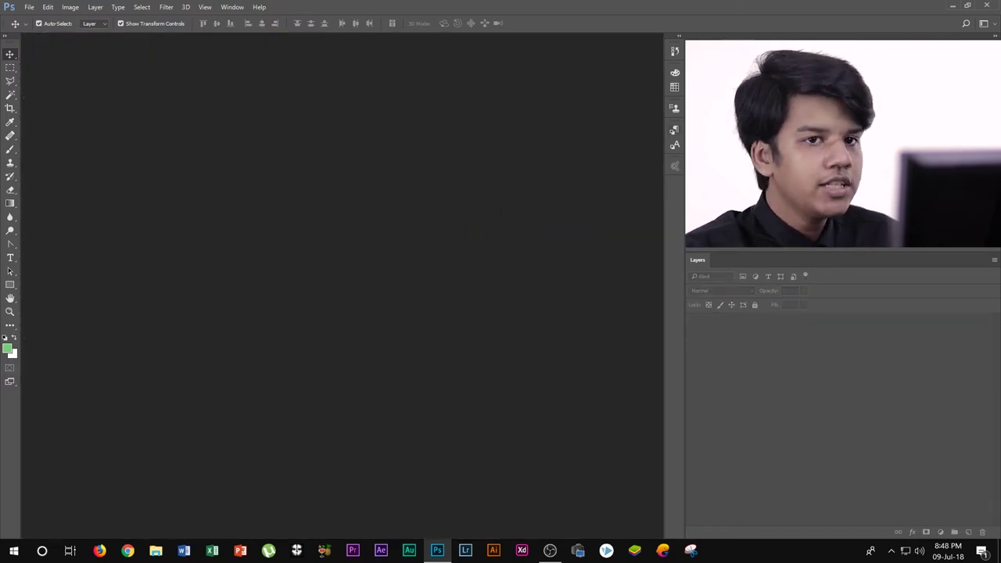
click(953, 7)
double_click(291, 154)
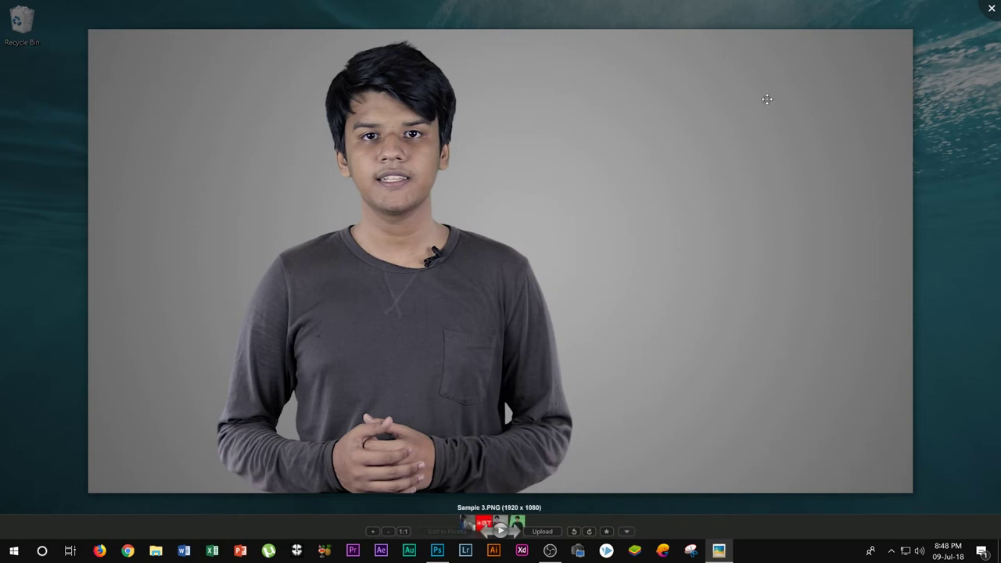
click(993, 7)
drag(293, 173, 437, 548)
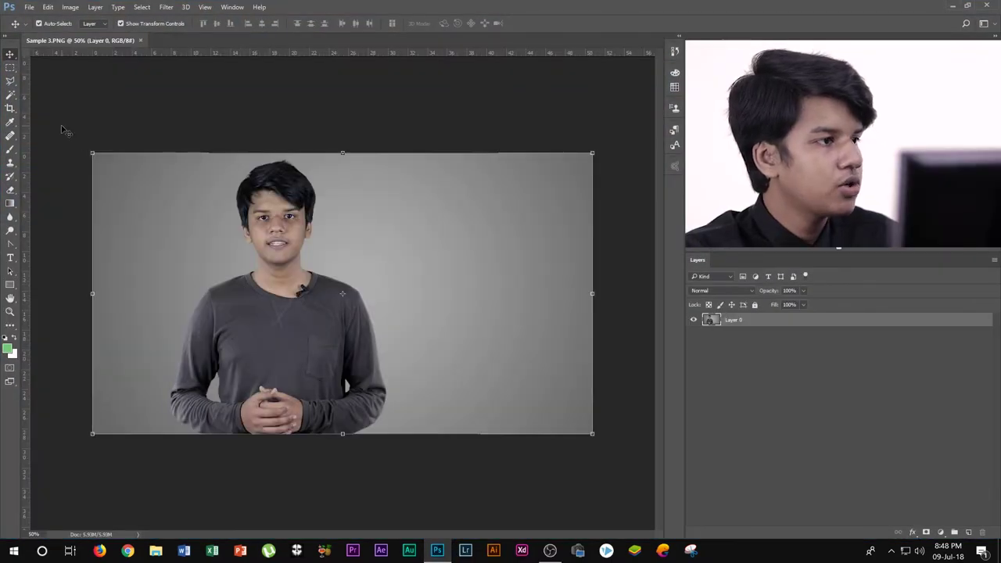
Quick Selection the person's torso, arms and face, subtracting stray grey background areas
right_click(10, 95)
click(47, 91)
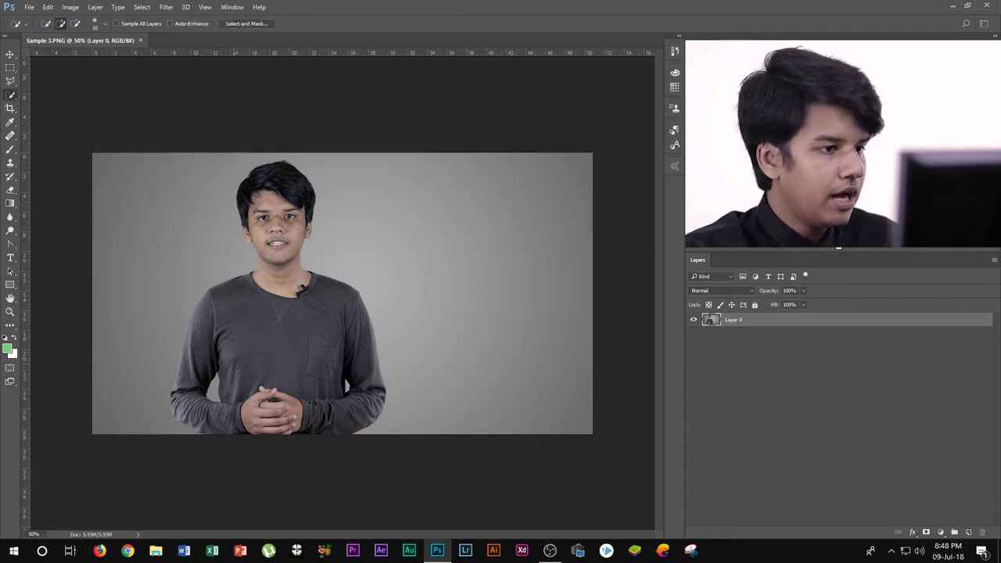
mouse_move(264, 364)
mouse_down()
mouse_move(367, 375)
mouse_move(272, 253)
mouse_move(276, 216)
mouse_move(258, 176)
mouse_up()
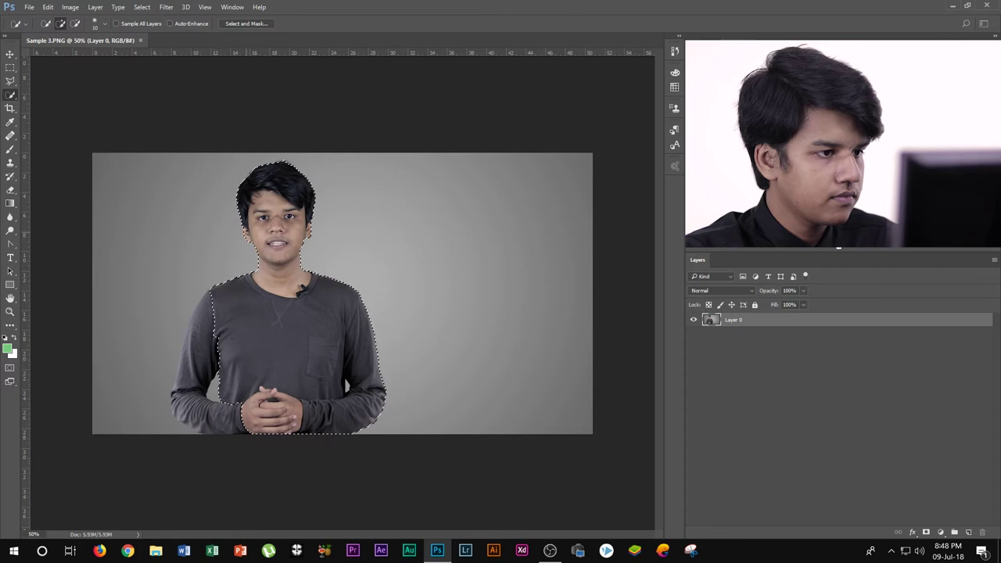
drag(193, 309, 191, 422)
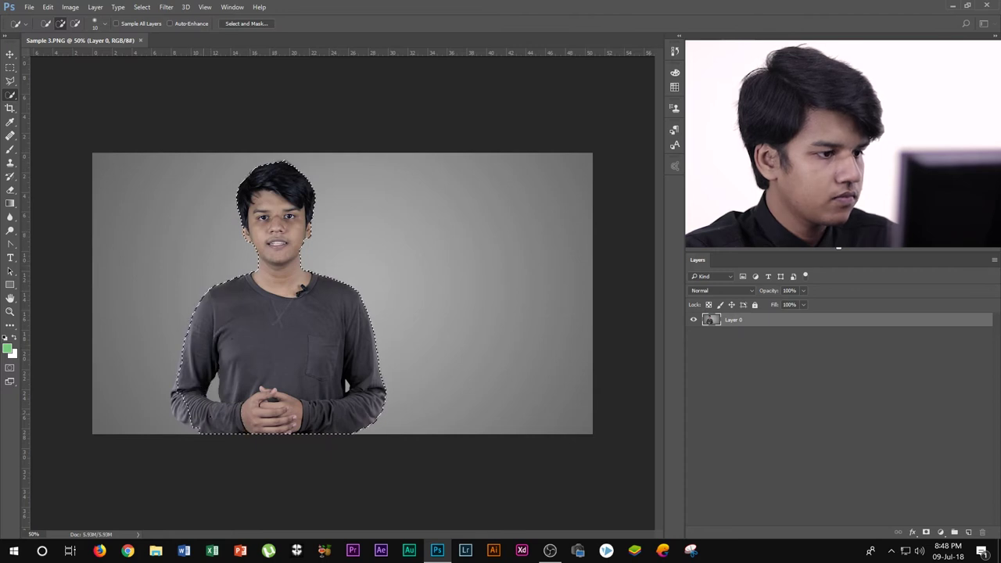
click(172, 395)
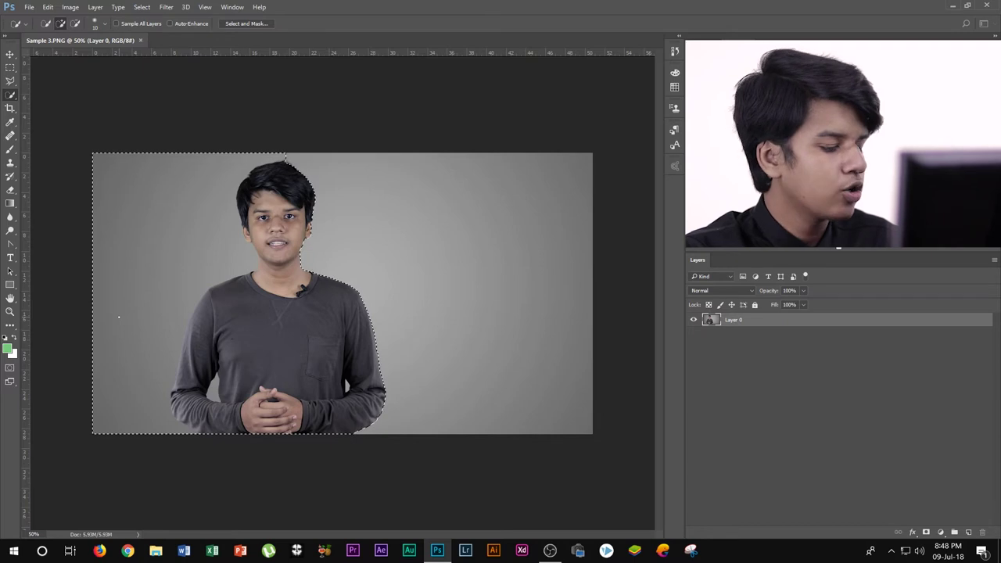
mouse_move(117, 281)
mouse_down()
mouse_move(94, 170)
mouse_move(103, 132)
mouse_move(128, 150)
mouse_move(129, 227)
mouse_move(96, 341)
mouse_move(100, 431)
mouse_up()
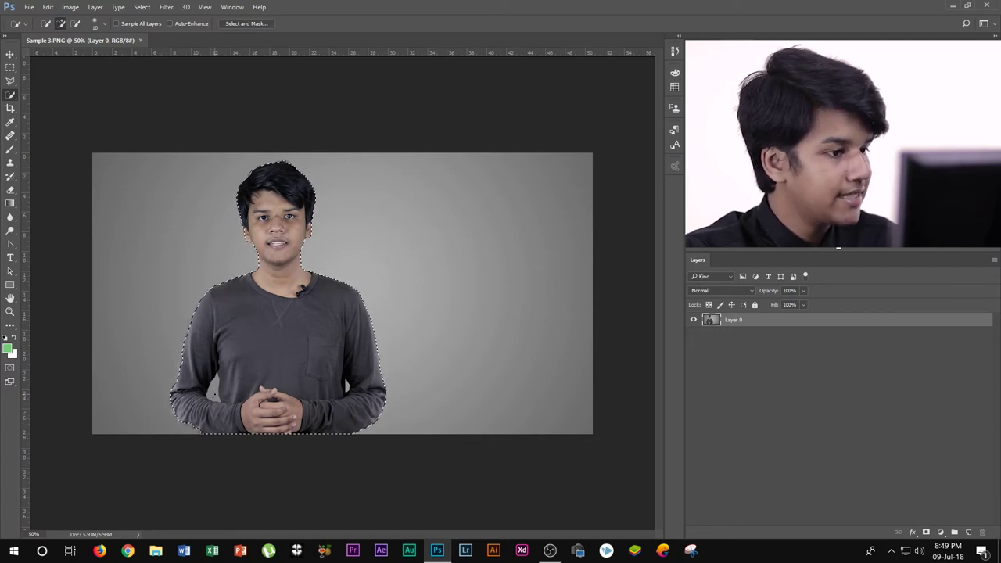
key(alt)
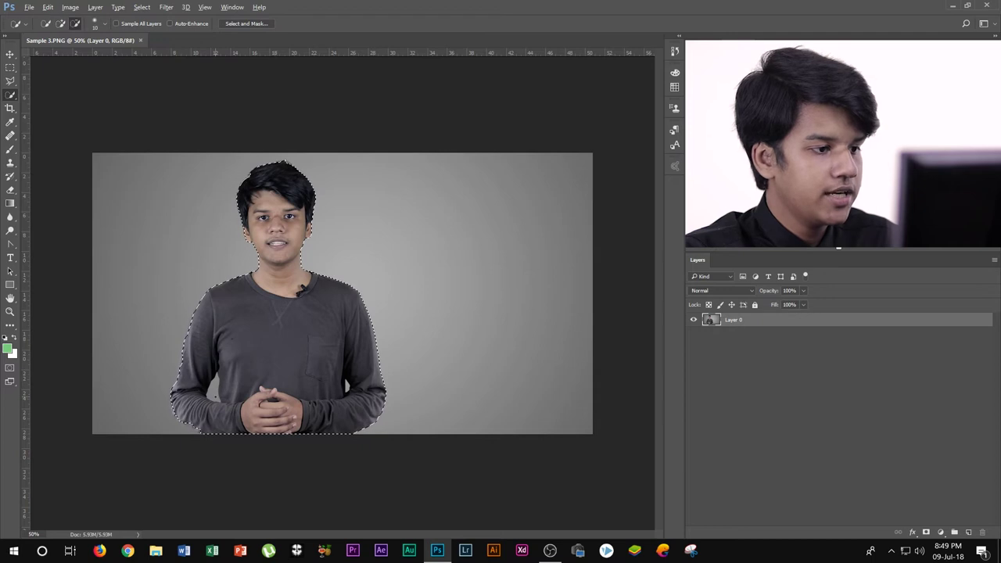
key(alt)
key(alt)
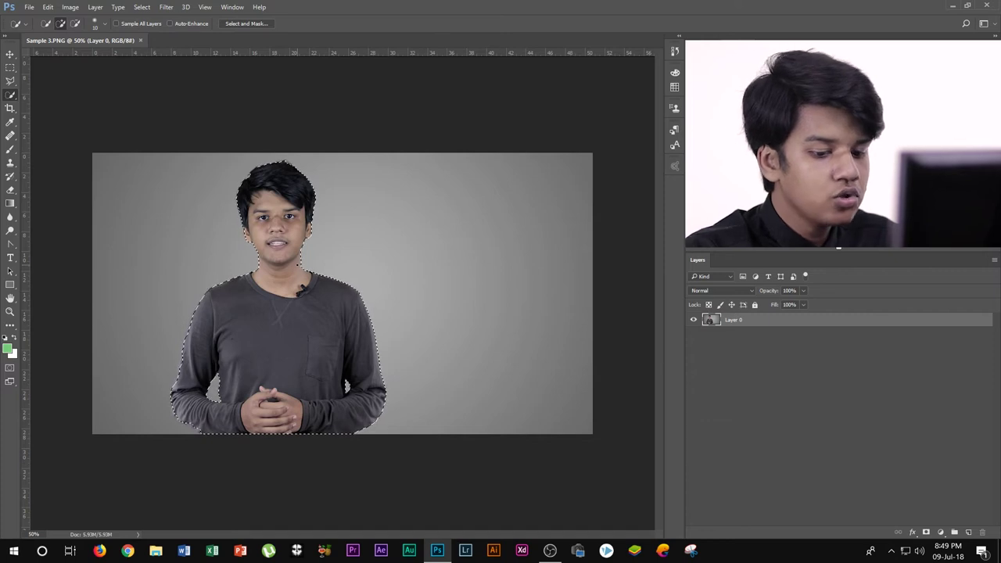
Undo an accidental delete of the person, then invert and delete the grey background to transparency
key(Delete)
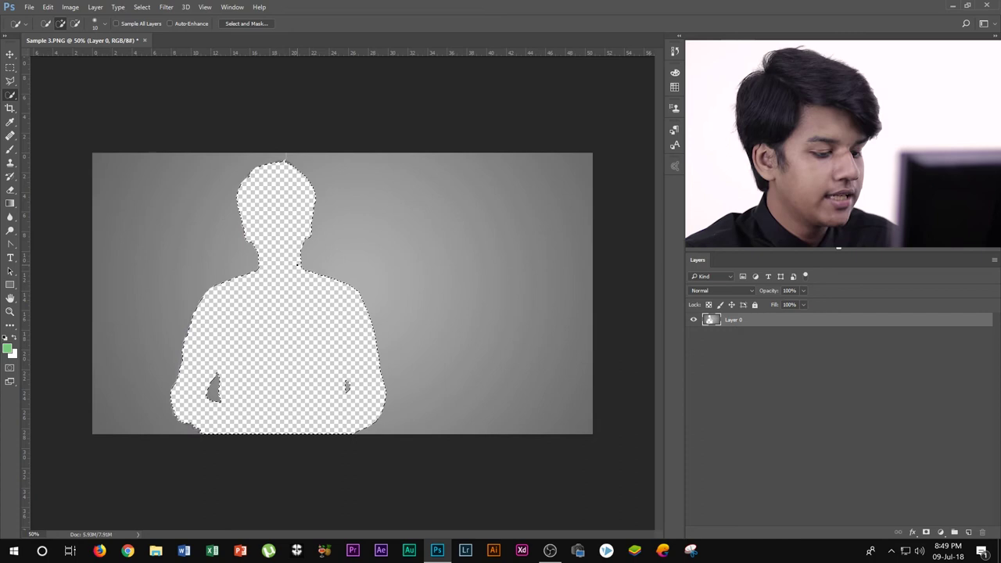
key(ctrl+z)
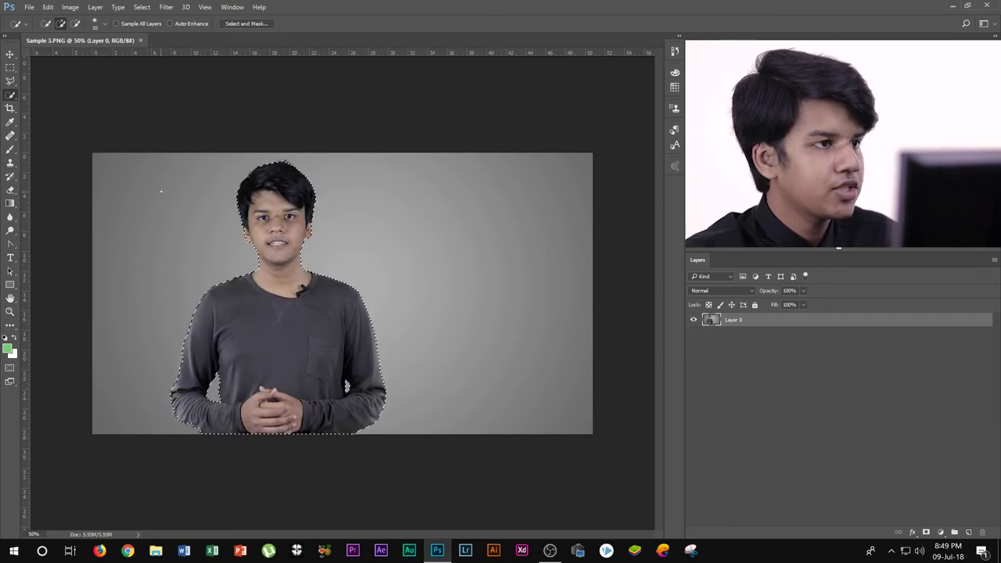
click(166, 8)
click(166, 7)
click(141, 7)
click(155, 56)
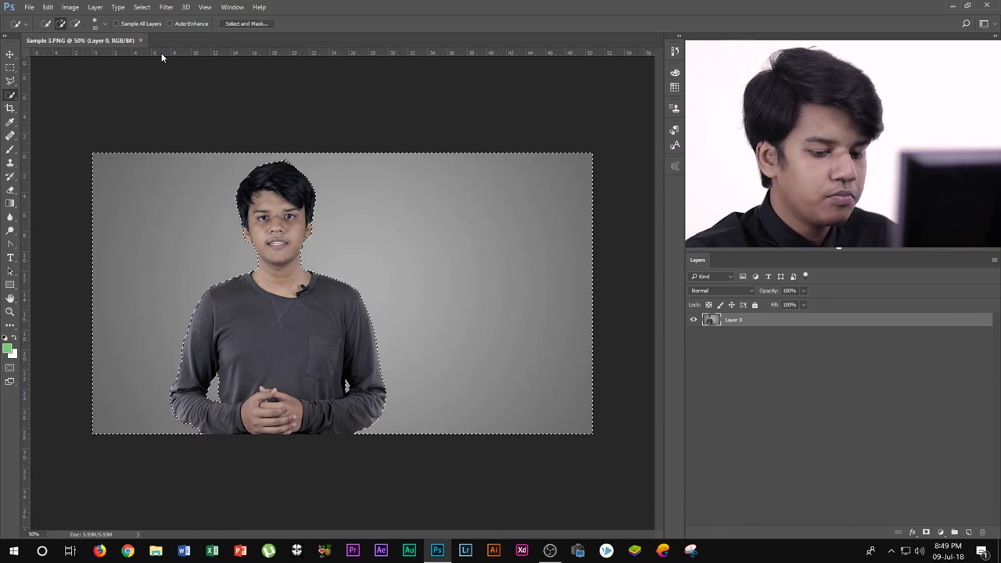
key(Delete)
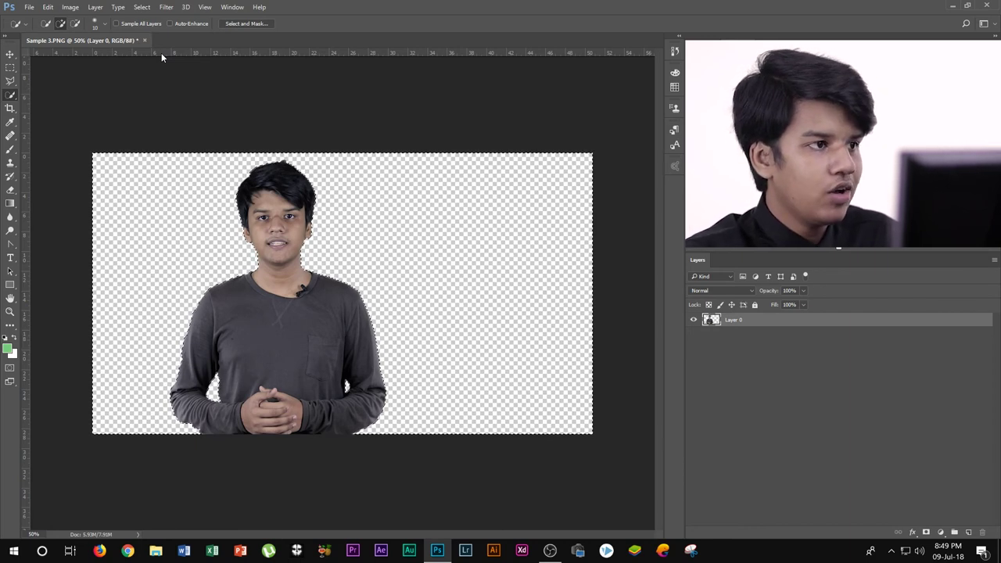
Close Sample 3 without saving and minimize Photoshop
click(144, 40)
click(507, 209)
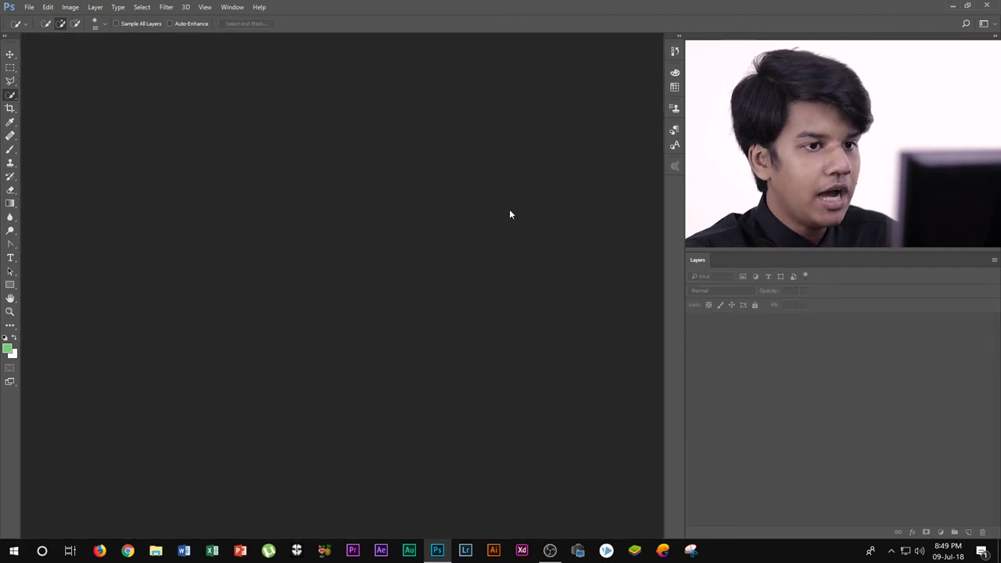
key(super+d)
double_click(342, 163)
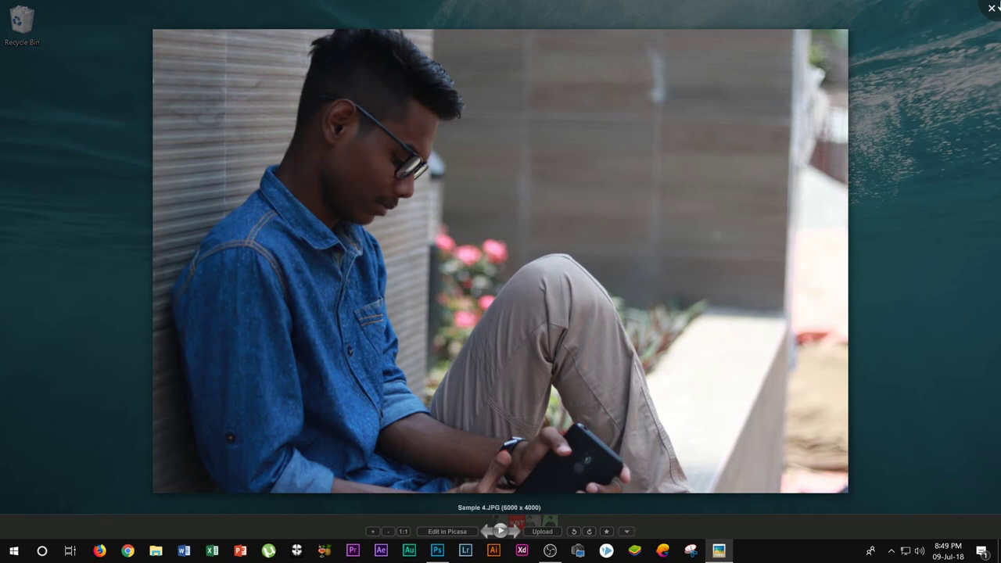
key(Escape)
double_click(334, 159)
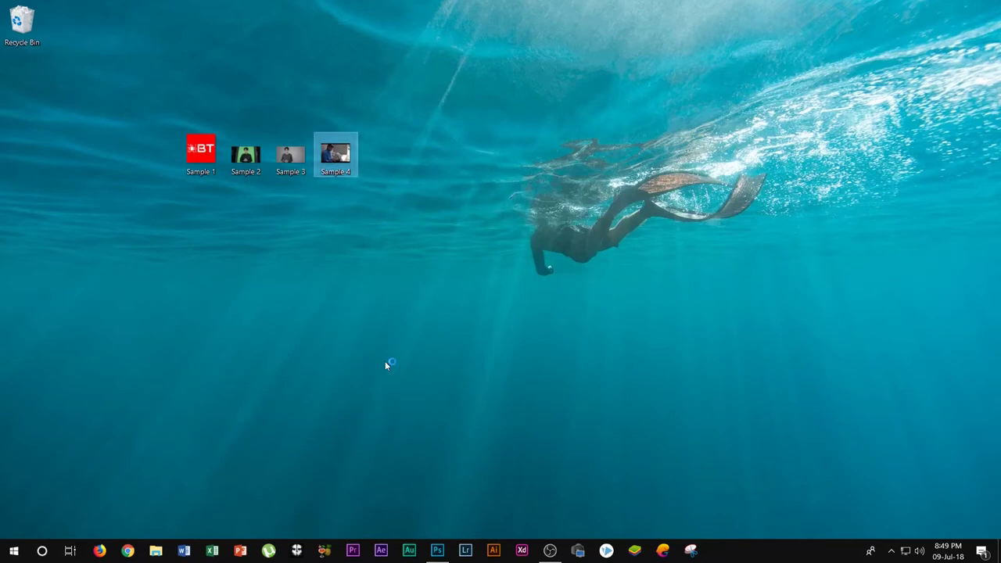
click(956, 18)
drag(333, 157, 312, 406)
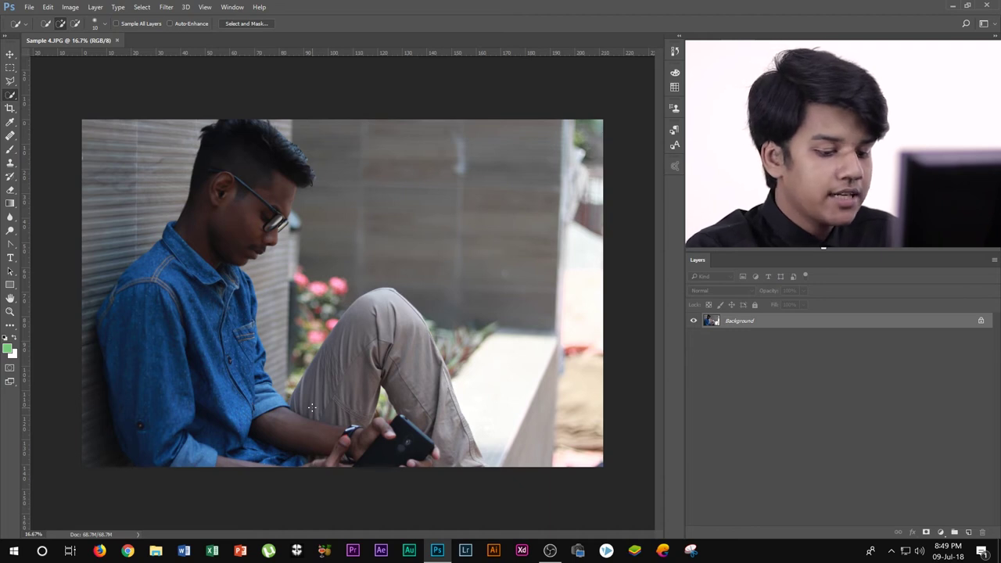
Try freehand Lasso selections over the wall and around the head, clearing each
key(l)
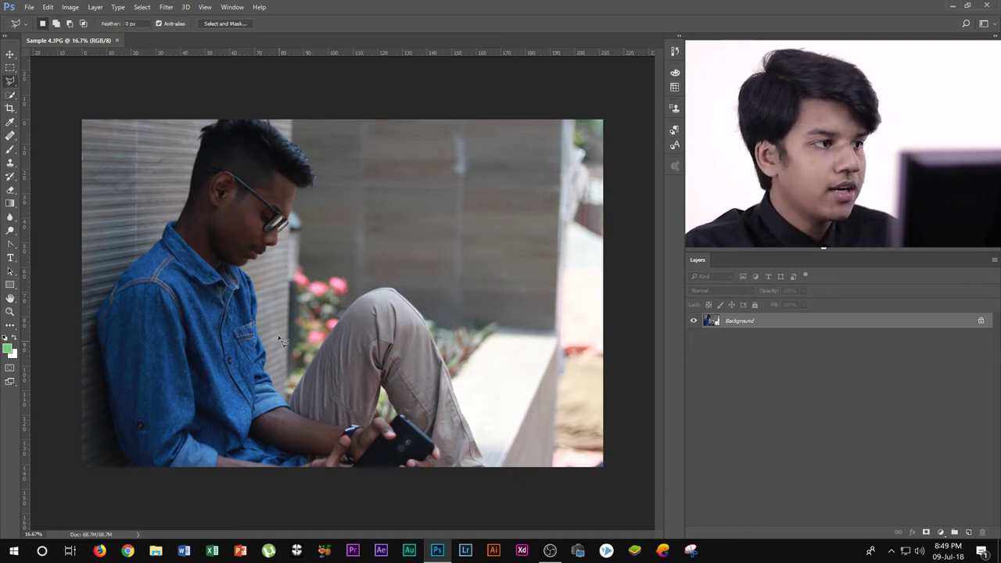
right_click(11, 81)
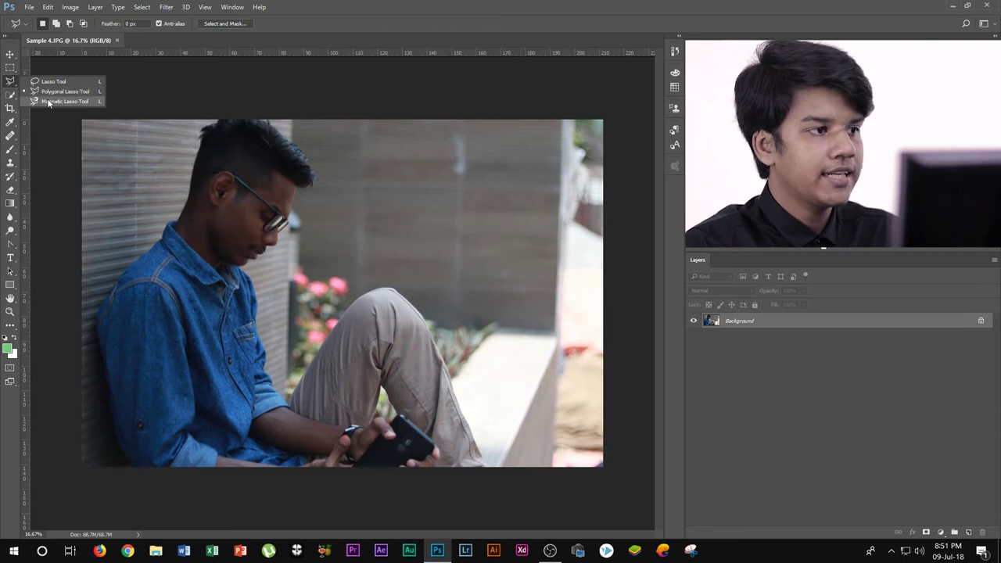
click(52, 82)
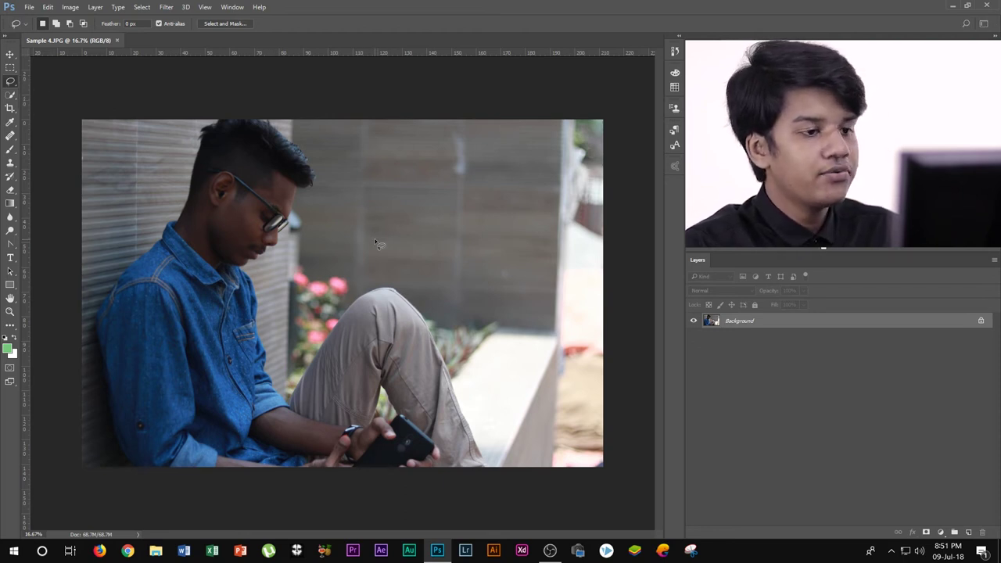
mouse_move(376, 243)
mouse_down()
mouse_move(349, 186)
mouse_move(426, 199)
mouse_move(401, 273)
mouse_move(378, 249)
mouse_up()
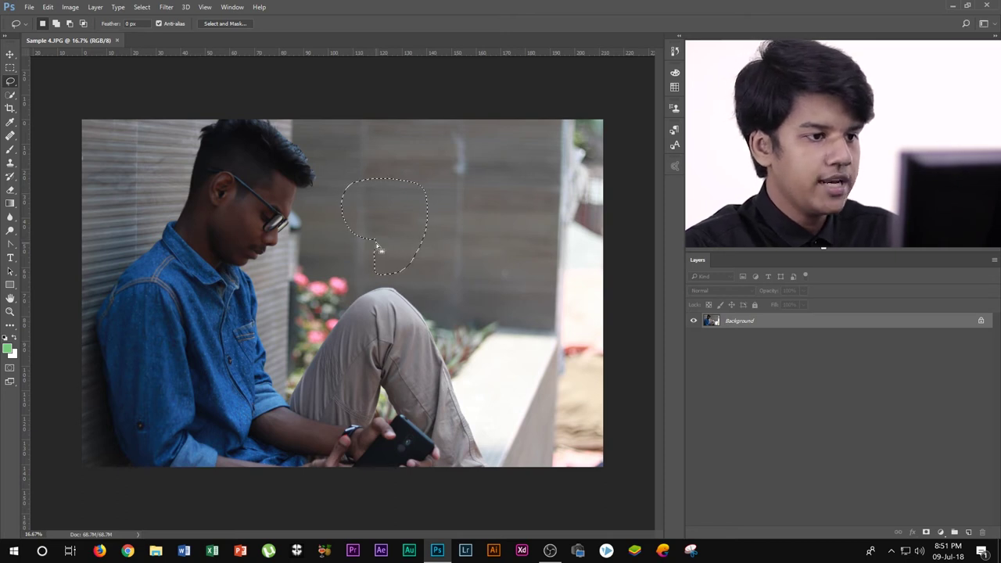
click(418, 250)
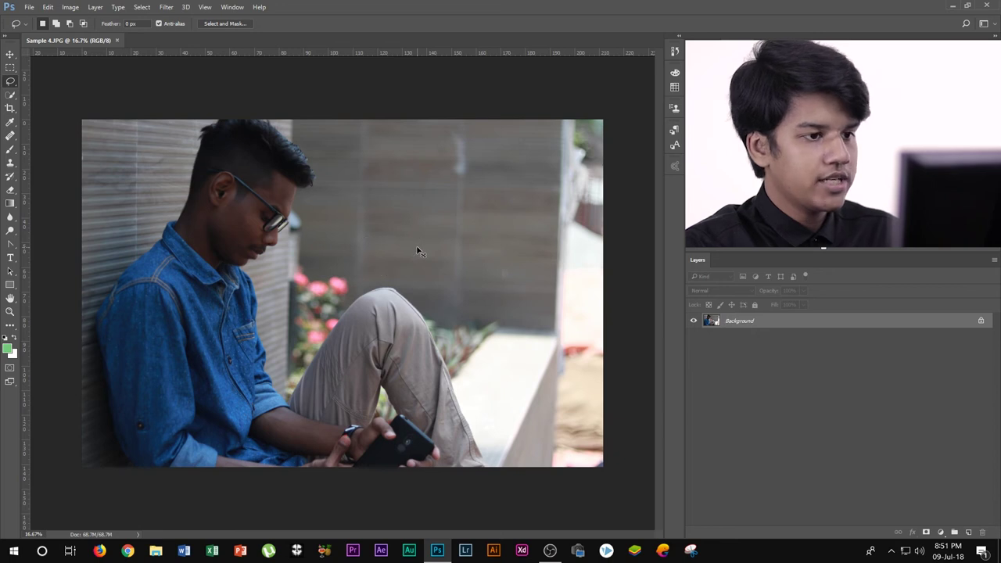
mouse_move(329, 299)
mouse_down()
mouse_move(237, 205)
mouse_move(284, 166)
mouse_move(347, 178)
mouse_move(363, 260)
mouse_move(336, 296)
mouse_up()
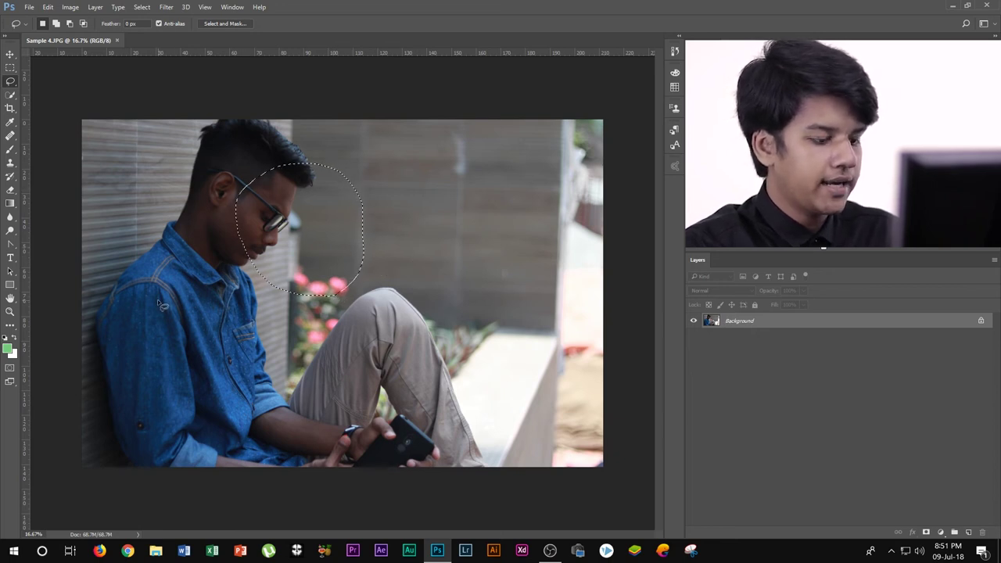
click(166, 299)
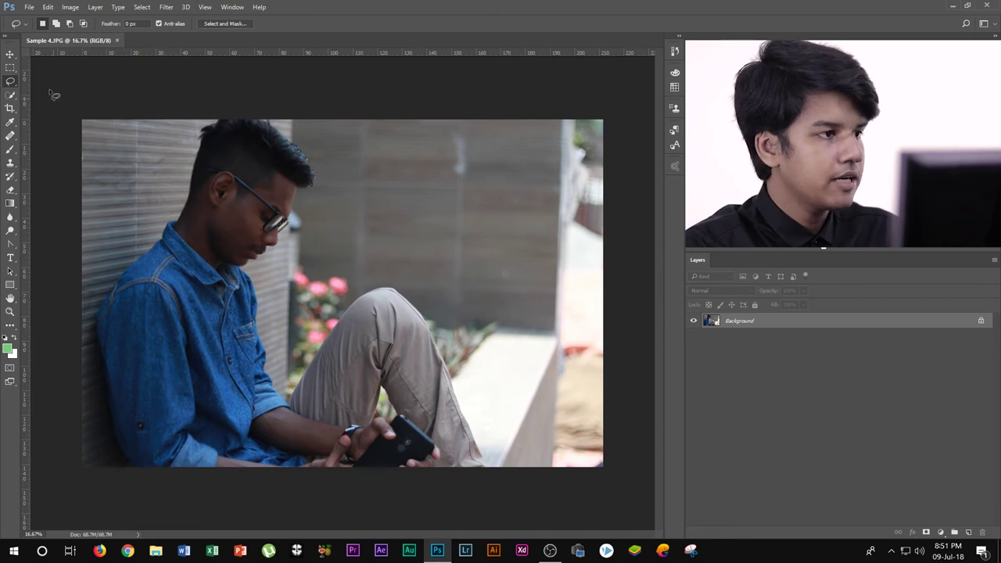
Draw a test Polygonal Lasso outline on the wall, then deselect with Ctrl+D
right_click(9, 83)
click(52, 94)
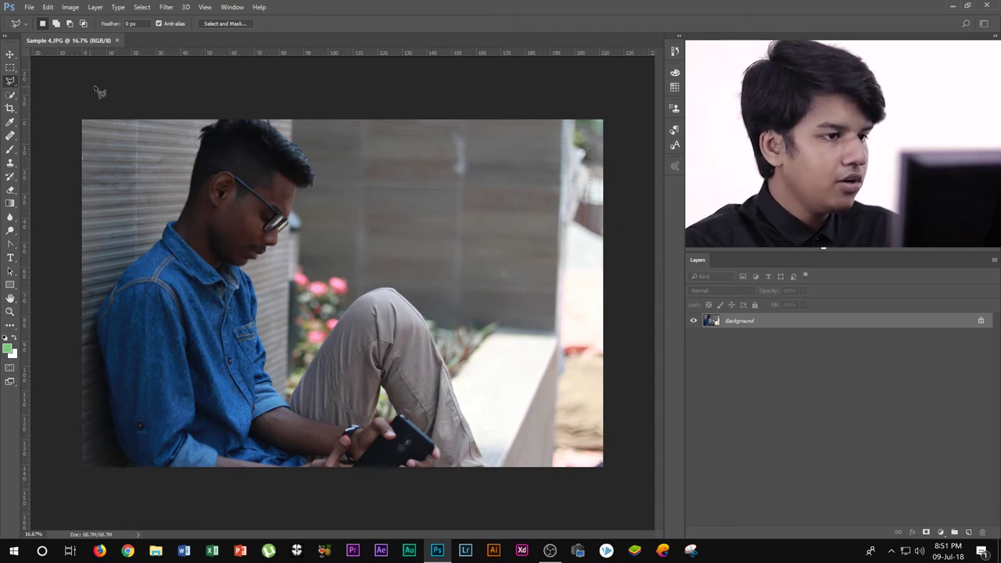
click(347, 256)
mouse_move(356, 238)
mouse_down()
mouse_move(362, 225)
mouse_move(417, 209)
mouse_move(460, 225)
mouse_move(471, 260)
mouse_move(452, 279)
mouse_move(408, 289)
mouse_move(374, 283)
mouse_move(351, 264)
mouse_up()
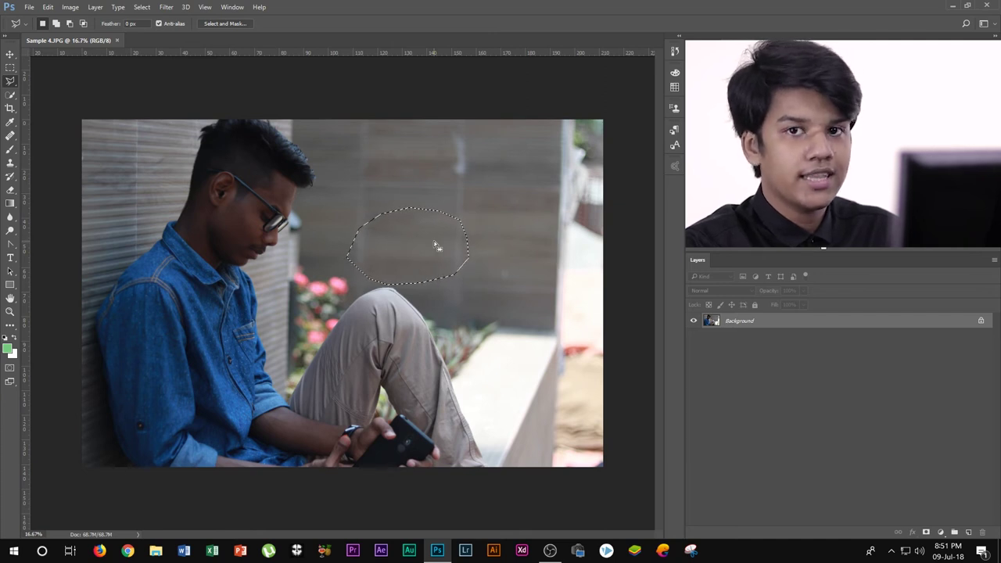
key(ctrl+d)
Zoom in and trace the man's hair, face and jaw with the Magnetic Lasso into a closed selection
click(10, 81)
click(37, 102)
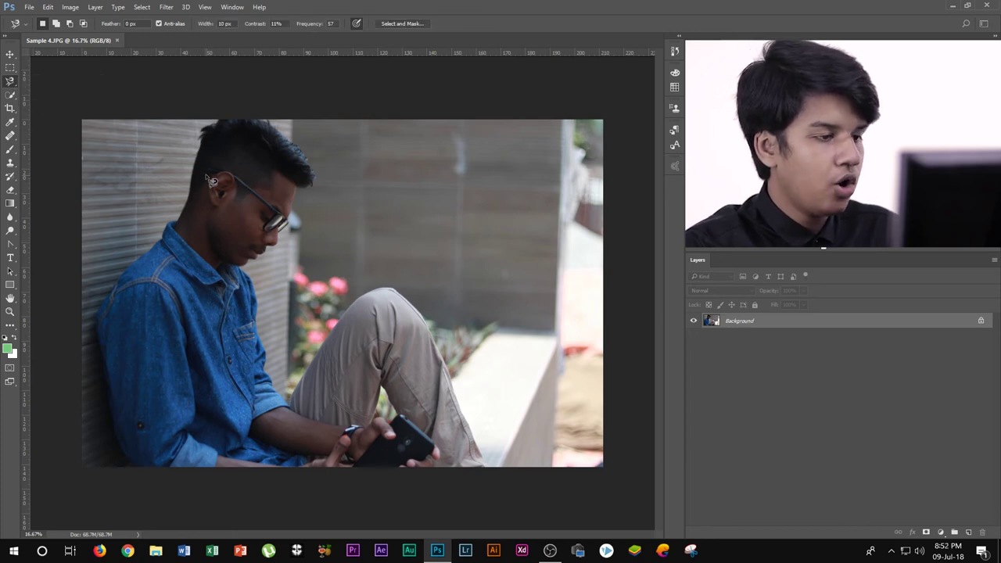
scroll(205, 181, up, 1)
scroll(205, 181, up, 4)
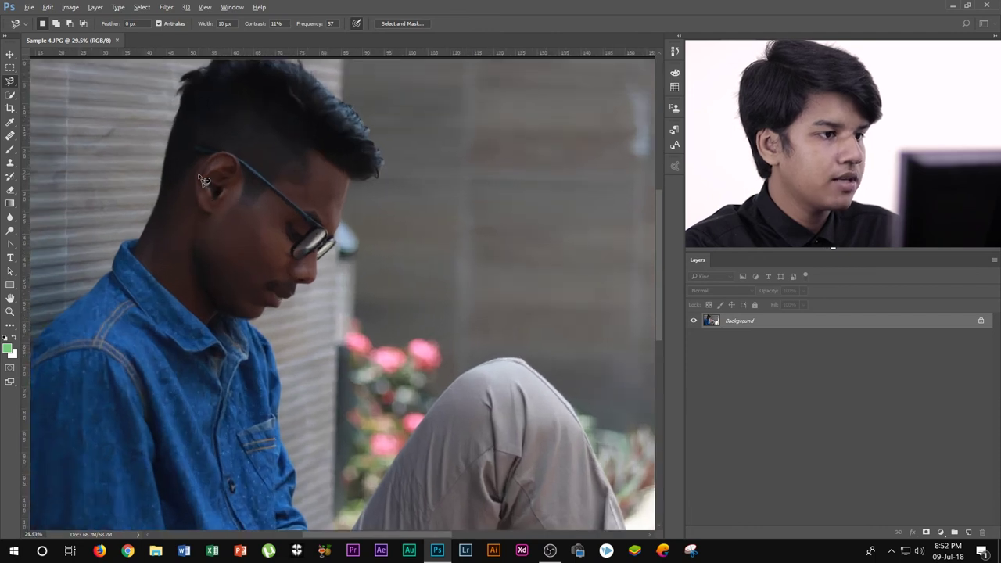
scroll(202, 181, up, 3)
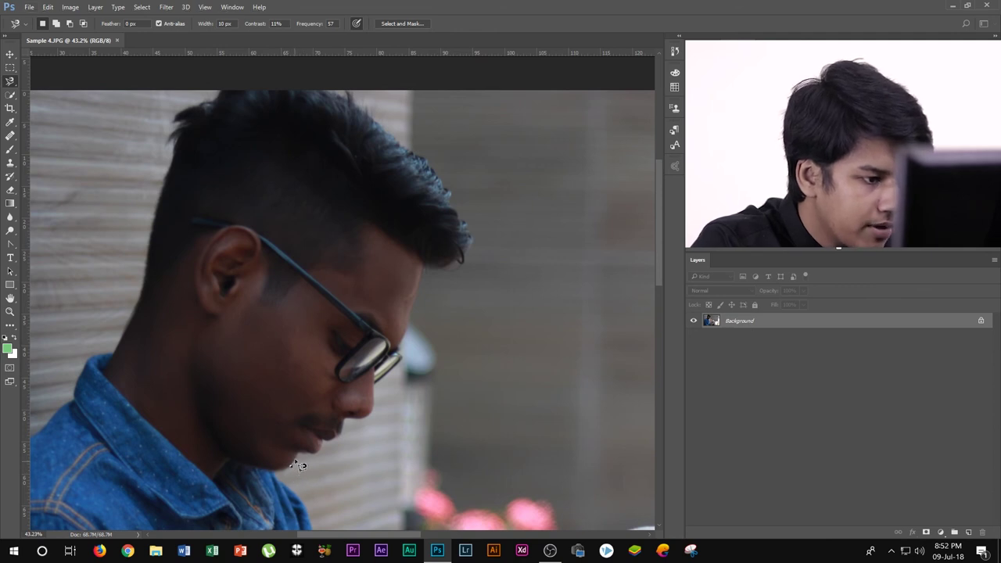
mouse_move(303, 459)
mouse_down()
mouse_move(346, 421)
mouse_move(373, 418)
mouse_move(375, 386)
mouse_move(405, 358)
mouse_move(422, 270)
mouse_move(452, 273)
mouse_move(475, 239)
mouse_move(439, 170)
mouse_move(329, 81)
mouse_move(223, 77)
mouse_up()
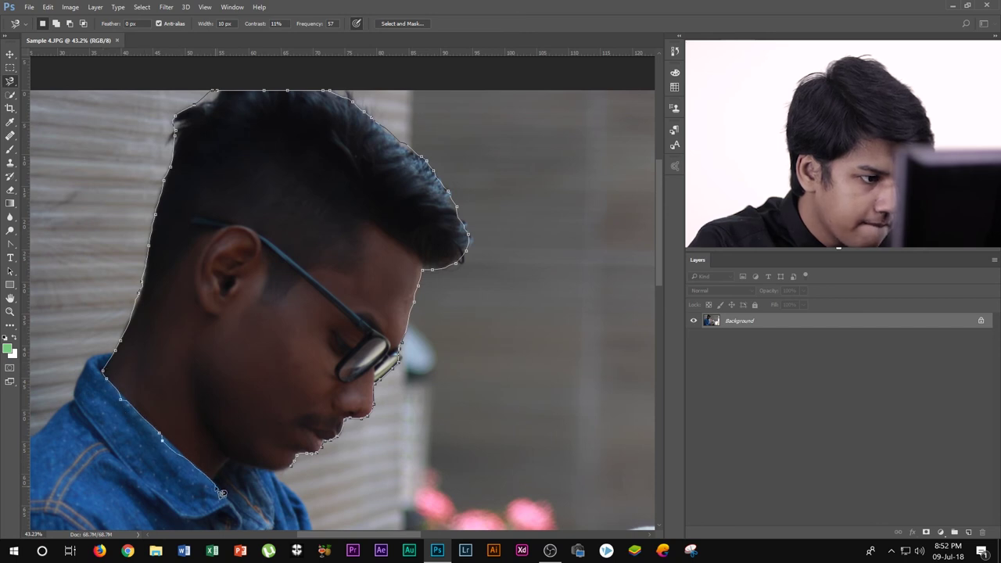
click(298, 470)
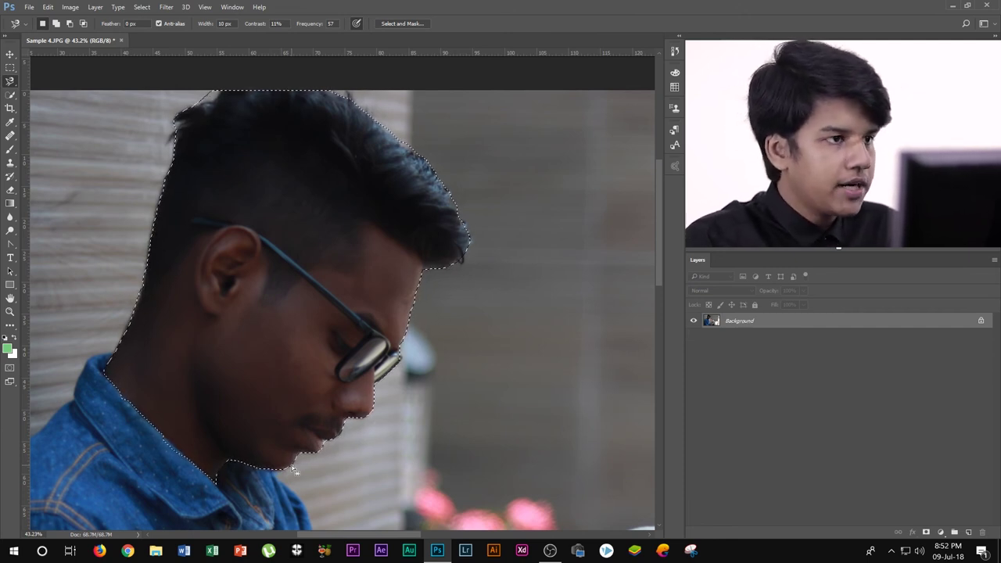
click(143, 10)
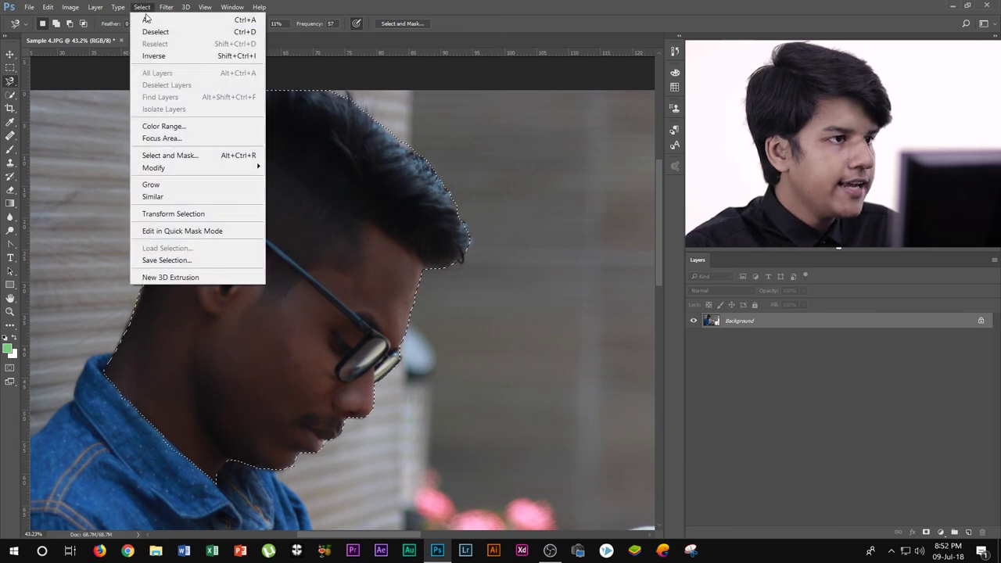
Invert the selection onto the background, then leave Fill and Select and Mask without changes
click(160, 55)
key(shift+F5)
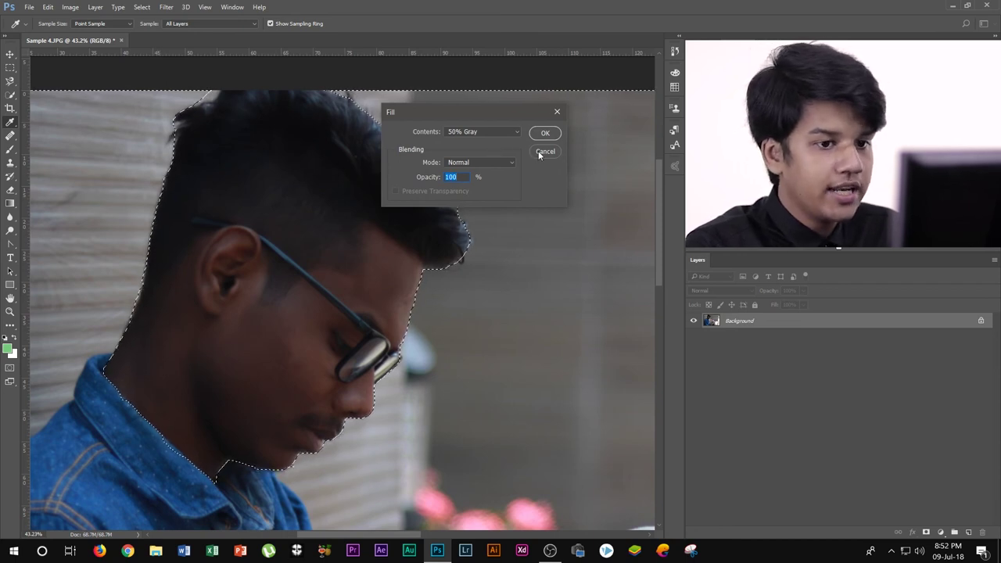
click(559, 112)
click(397, 23)
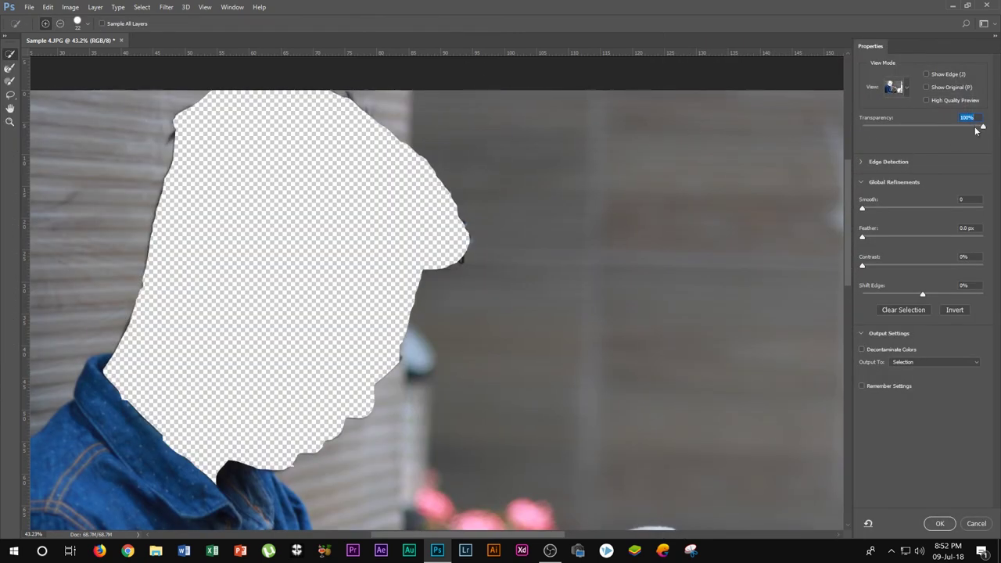
click(977, 525)
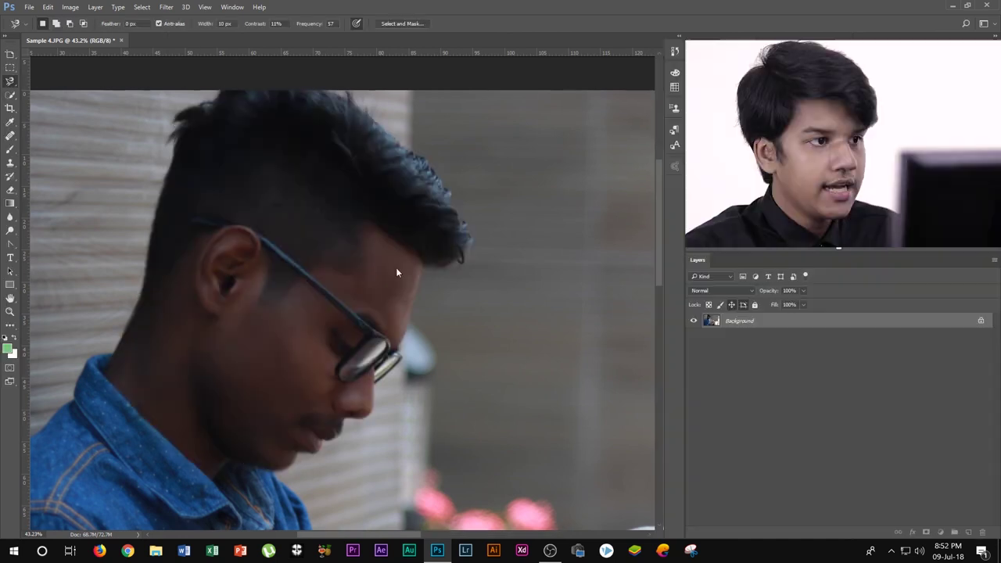
Invert back to the head and output it from Select and Mask to a New Layer
click(150, 7)
click(168, 58)
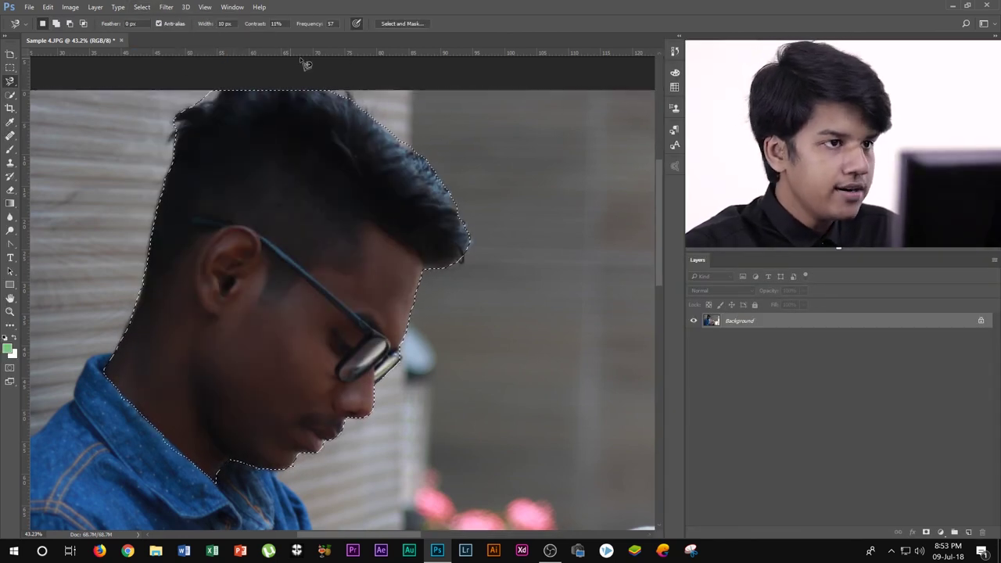
click(389, 25)
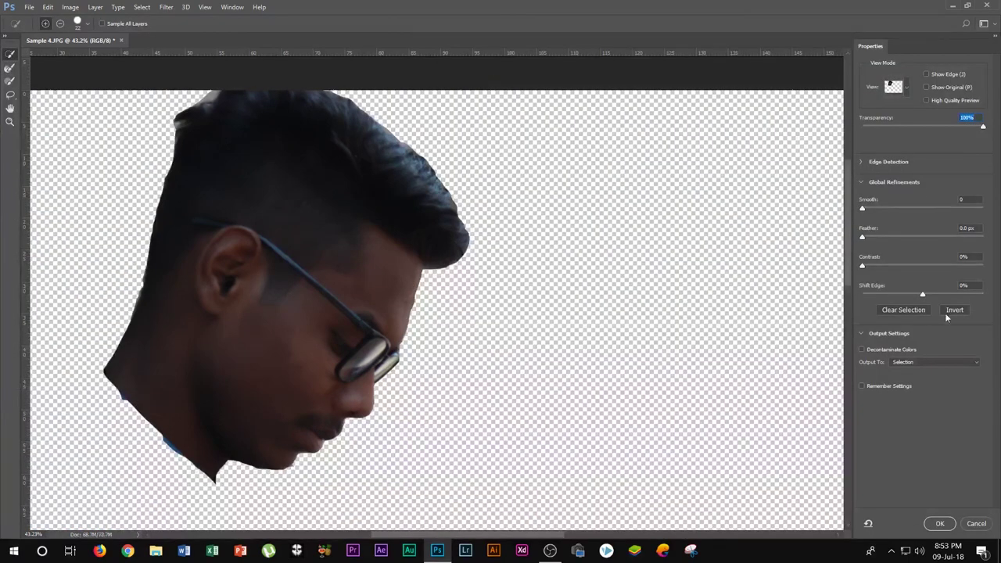
click(906, 362)
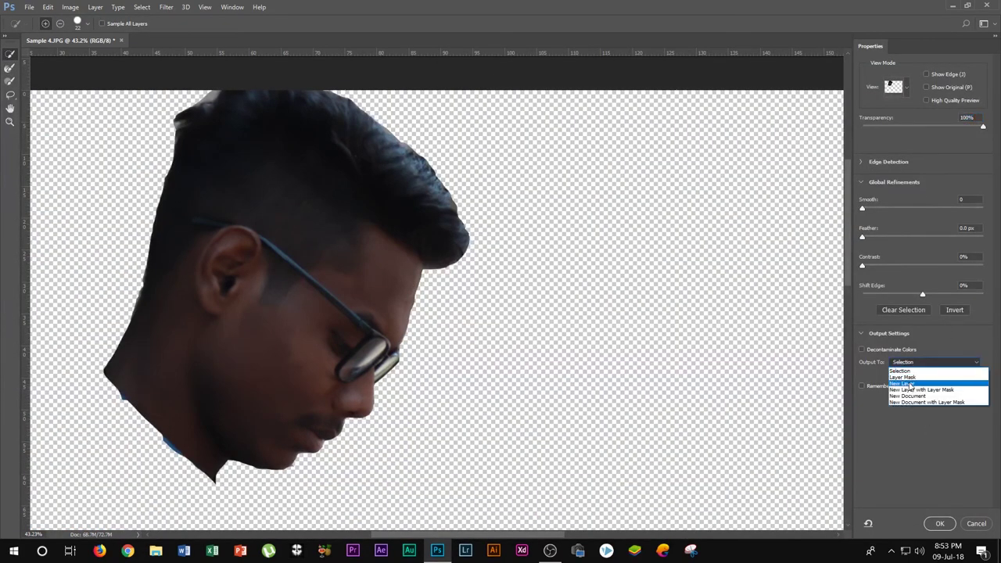
click(911, 384)
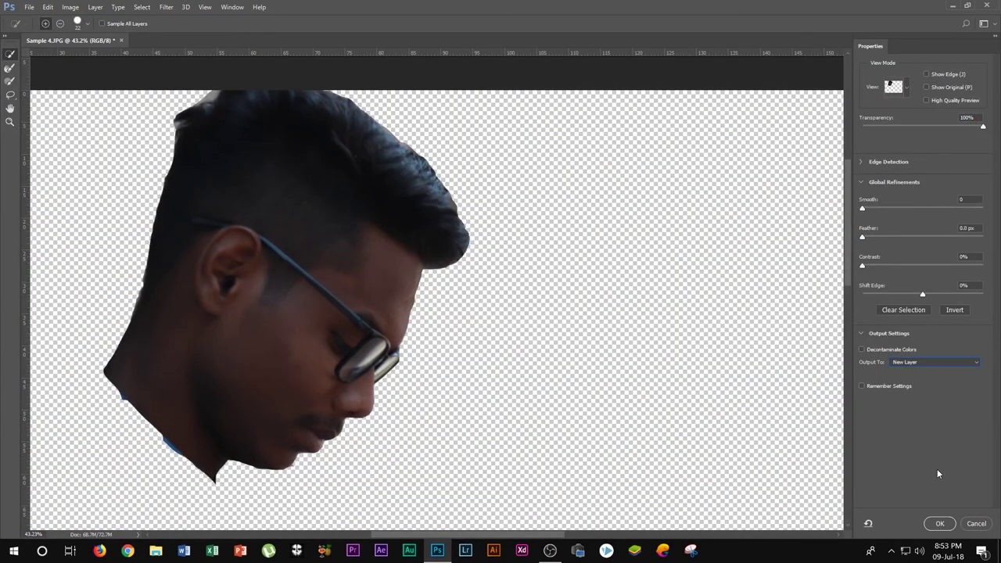
click(941, 524)
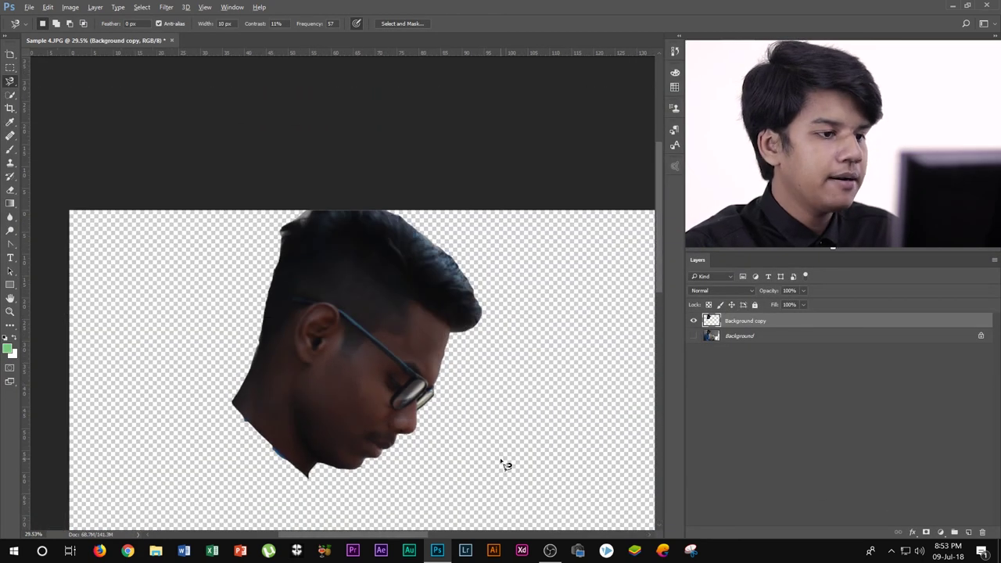
Quick Export the head cut-out as Sample 4.png on the Desktop, replacing the existing file
scroll(503, 459, down, 5)
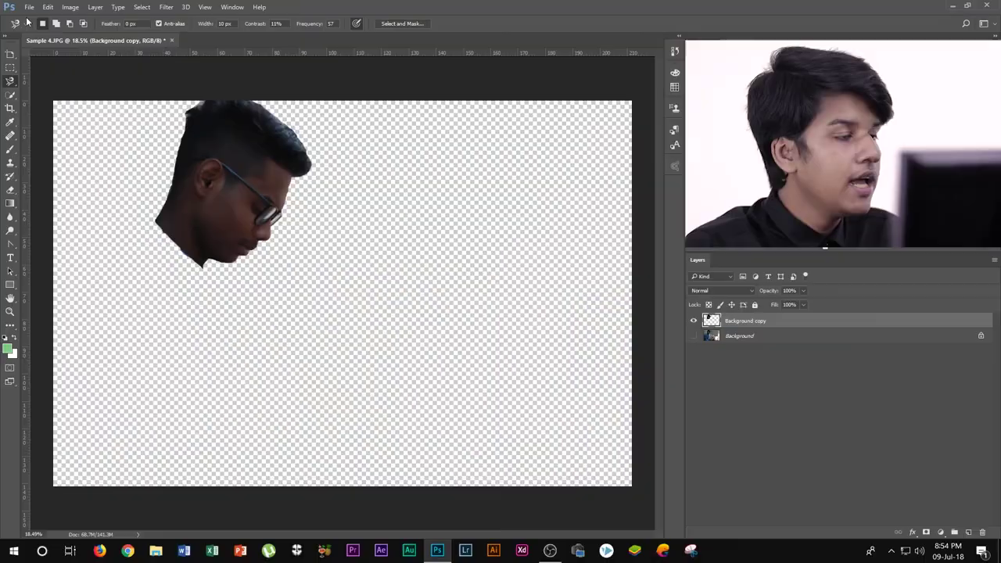
click(29, 7)
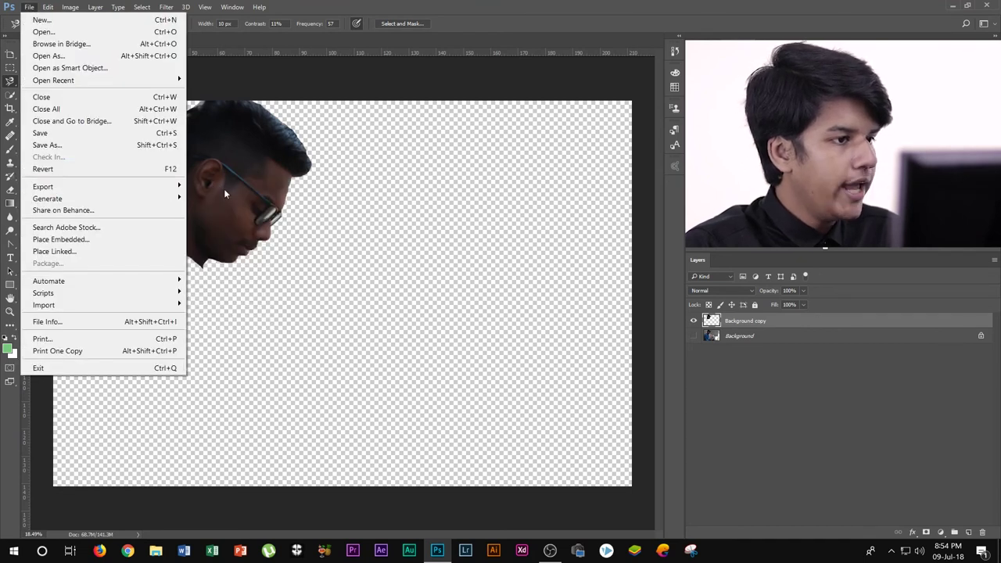
click(205, 186)
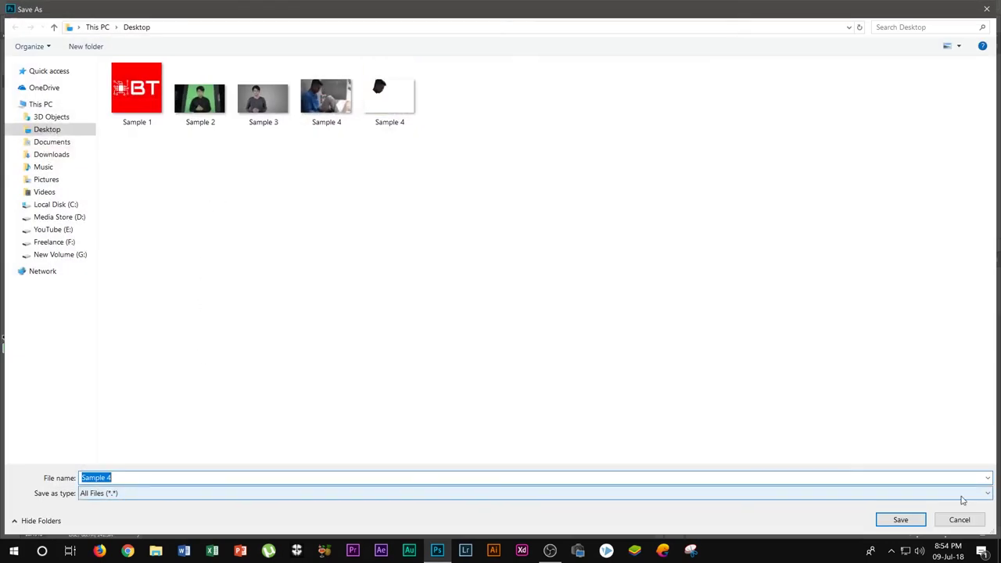
click(907, 521)
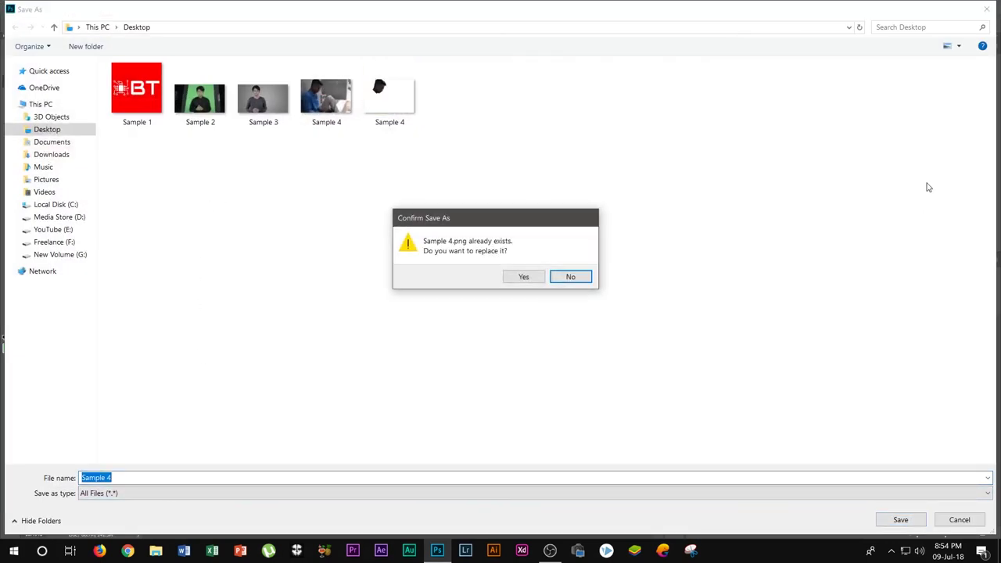
click(528, 281)
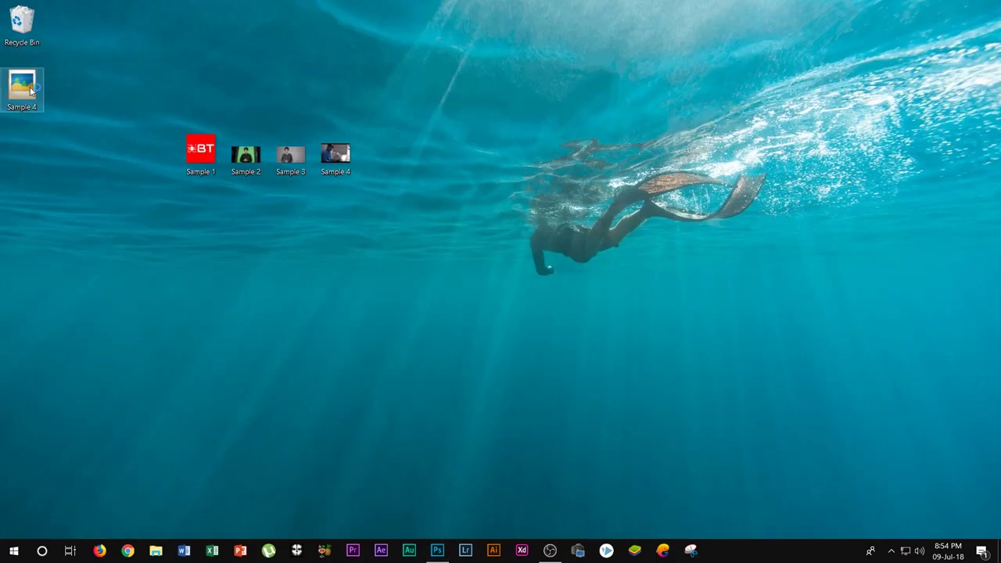
Open the saved Sample 4 PNG from the desktop in Picasa Photo Viewer
double_click(22, 88)
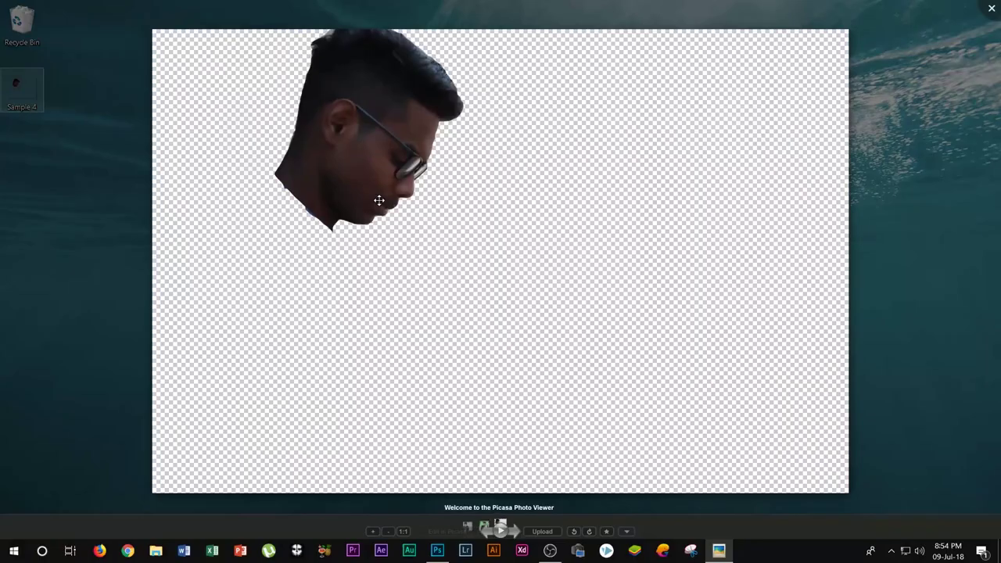